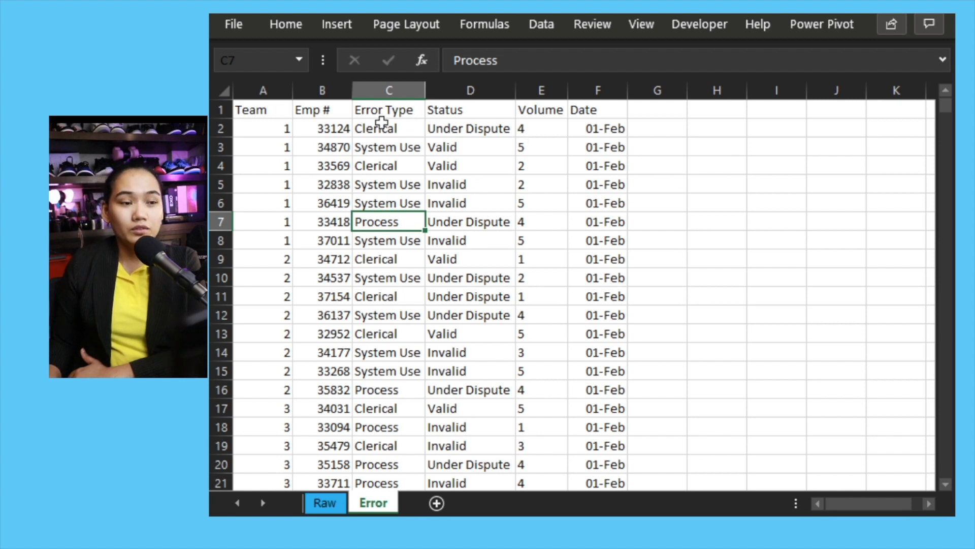
Create a PivotTable from Error!$A$1:$F$2913, placing it on the existing worksheet at cell H1
click(334, 29)
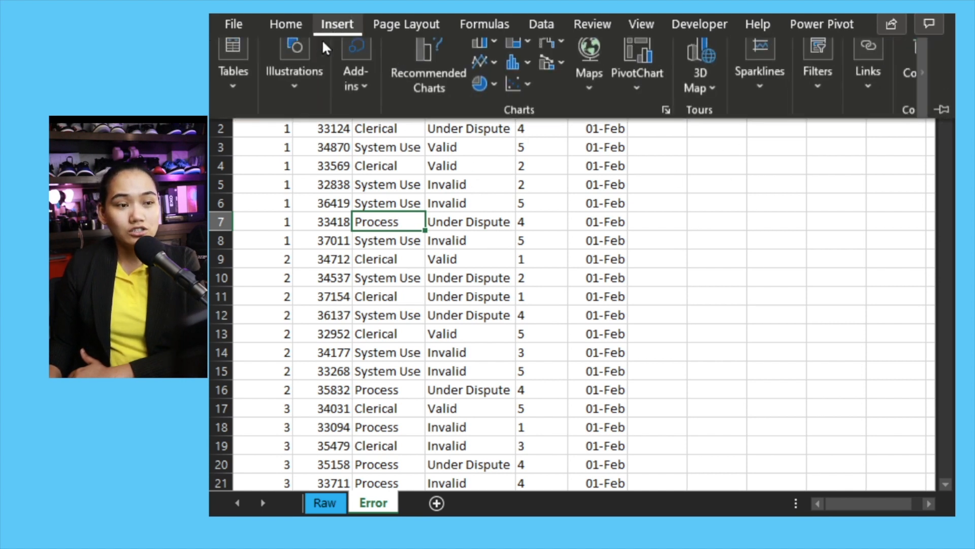
click(233, 79)
click(245, 165)
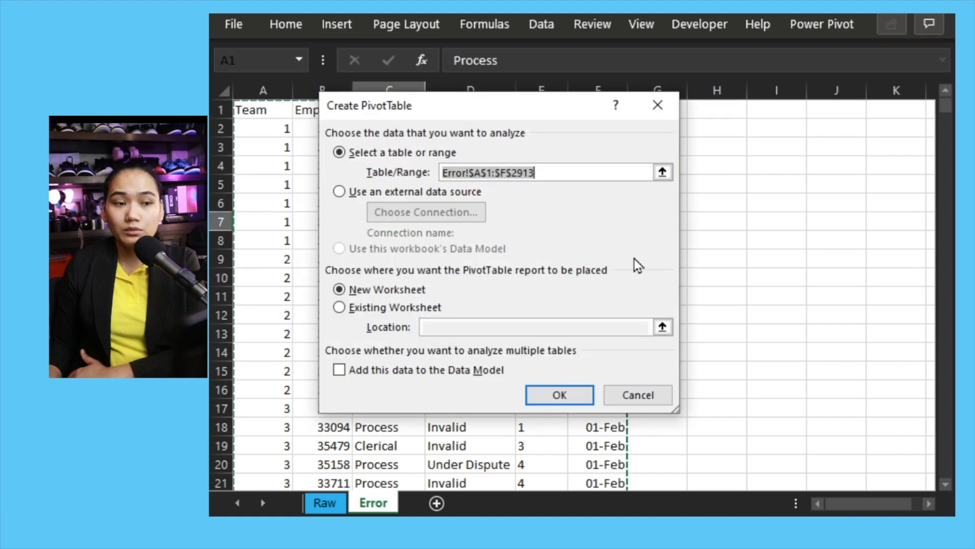
drag(482, 113, 679, 131)
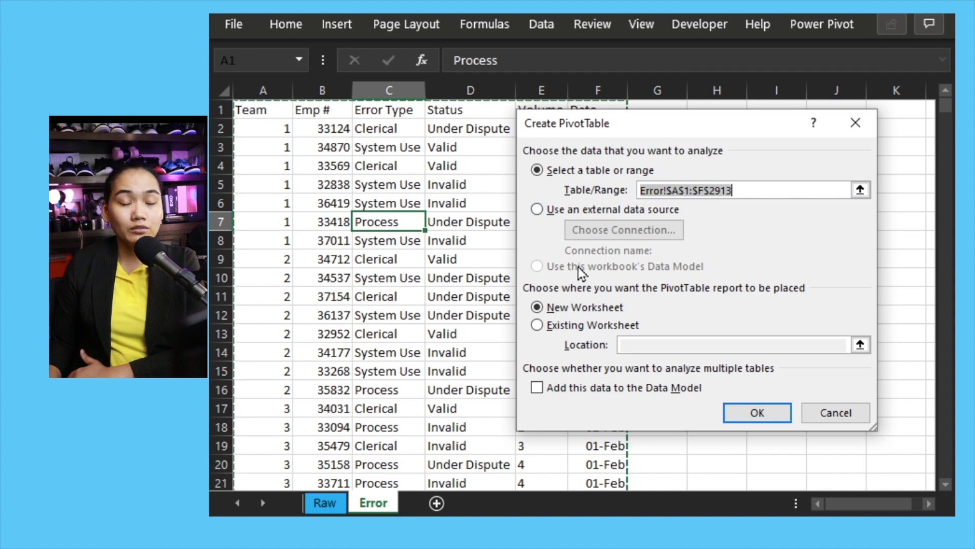
click(608, 328)
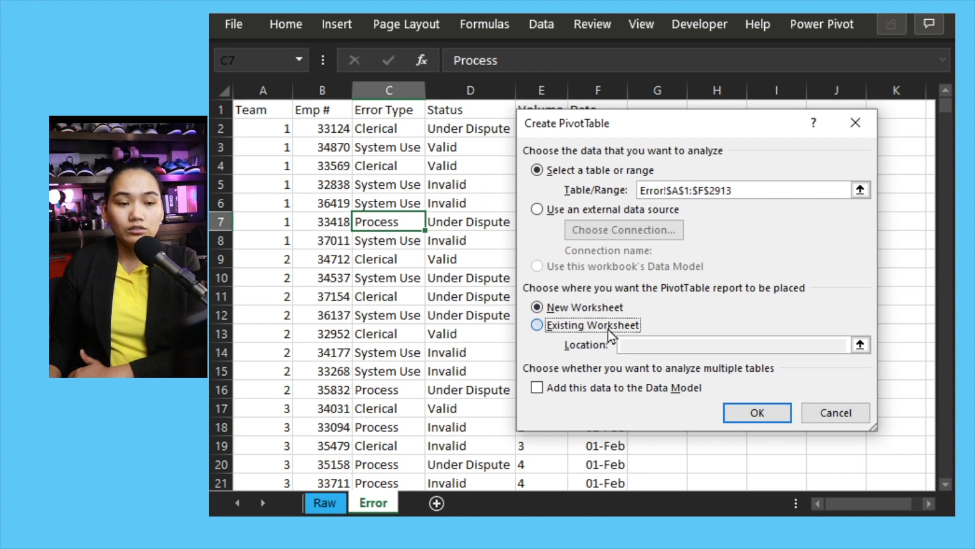
drag(646, 132, 407, 134)
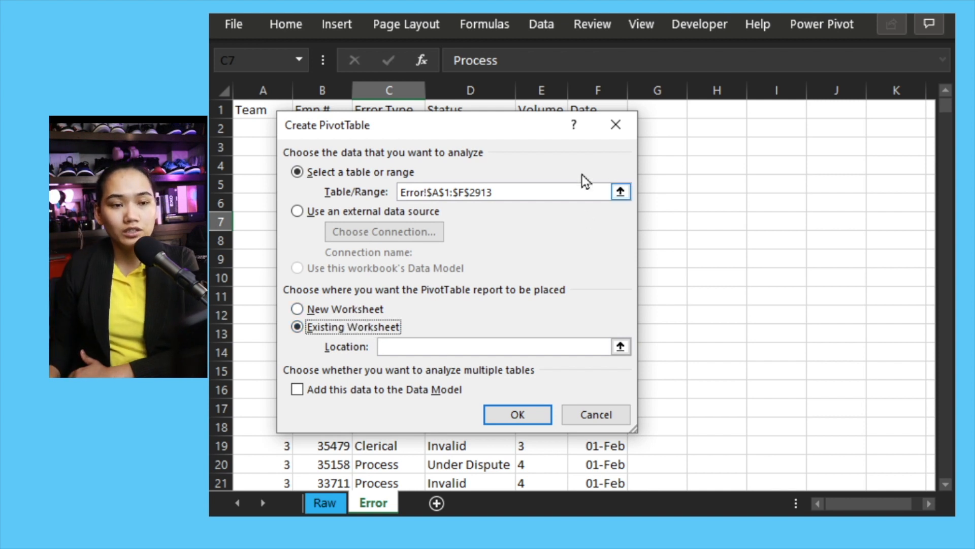
click(700, 110)
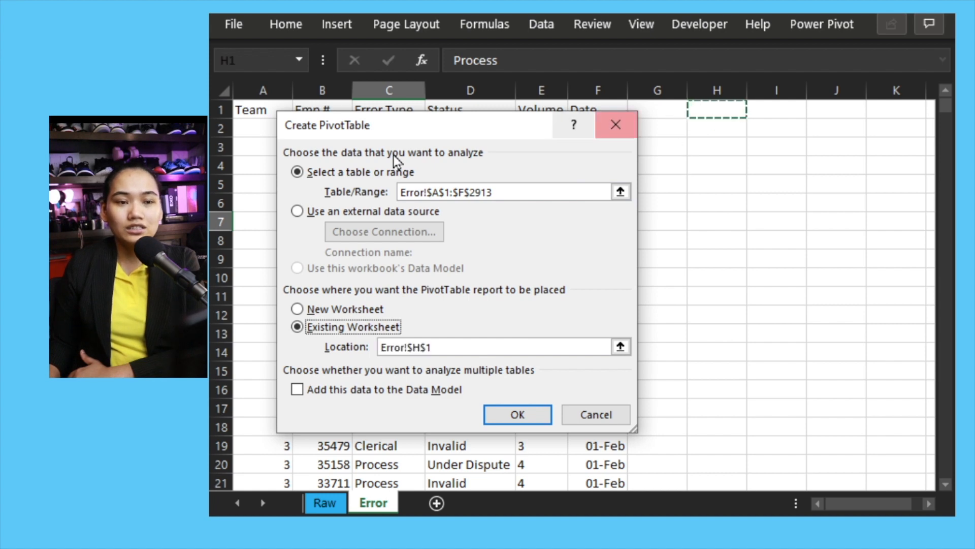
click(508, 414)
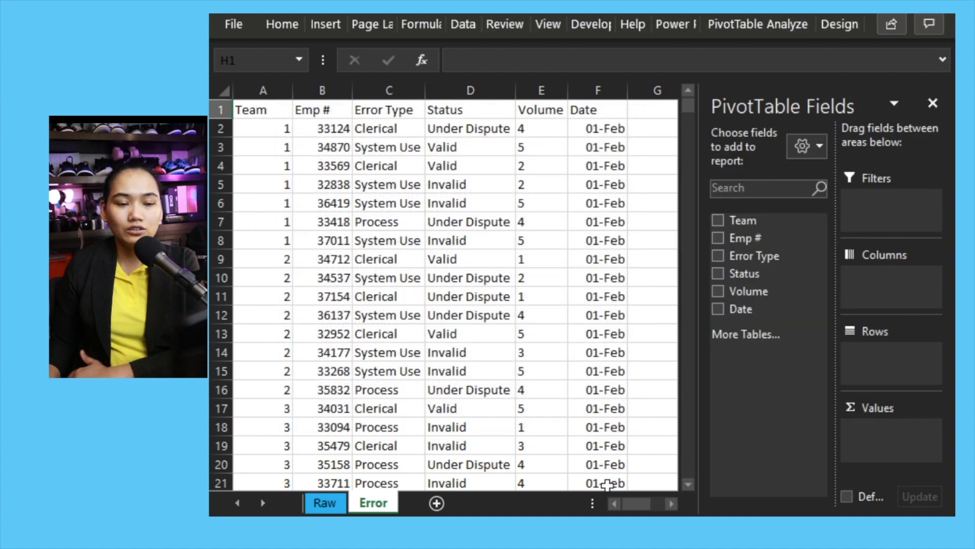
Add Team as a row field and Volume as the summed value field of the PivotTable
drag(632, 503, 646, 502)
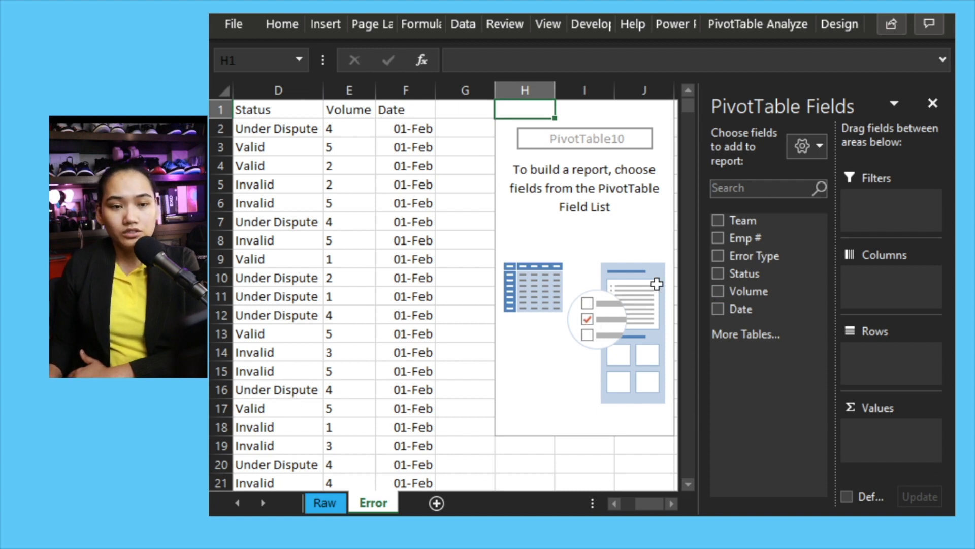
drag(727, 216, 877, 374)
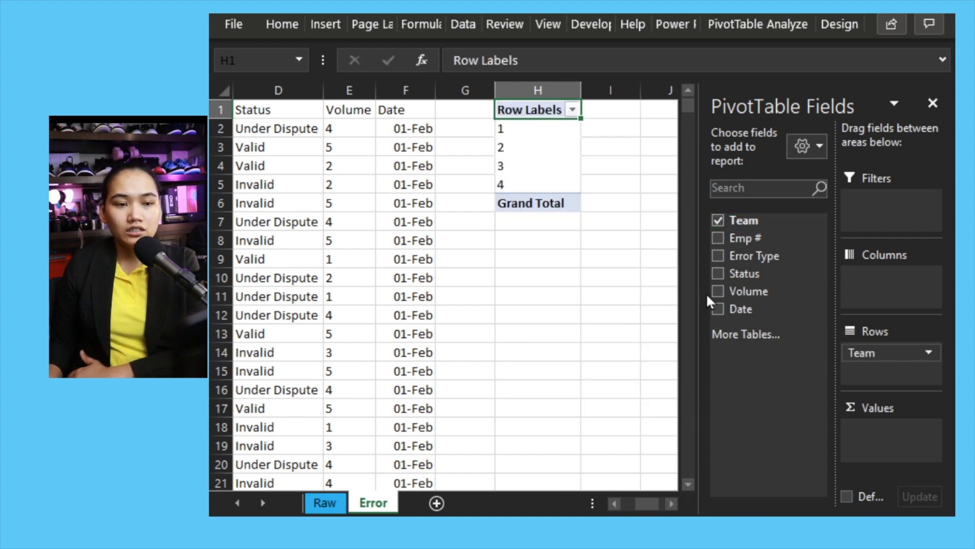
drag(753, 293, 858, 427)
Add Error Type and then Status as further row fields beneath Team
drag(641, 503, 651, 503)
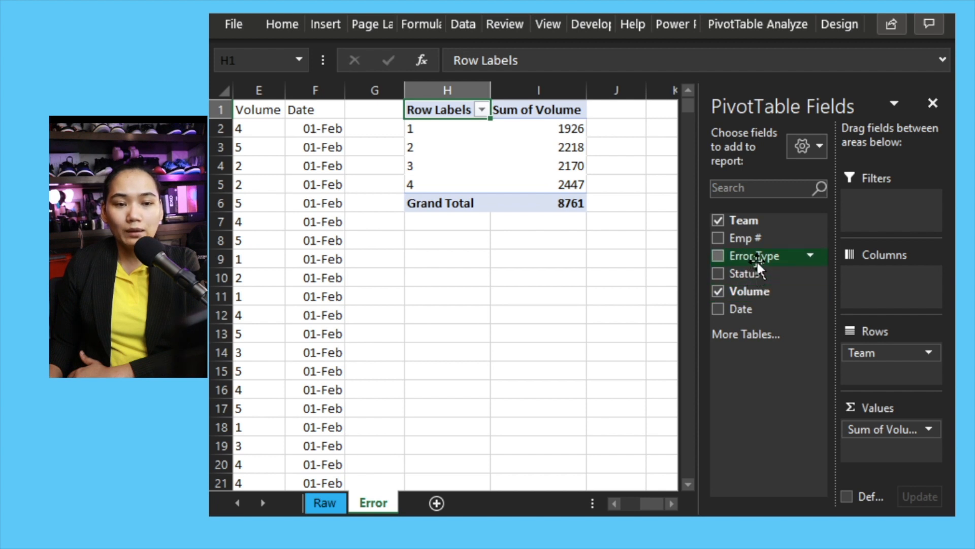
drag(757, 258, 857, 364)
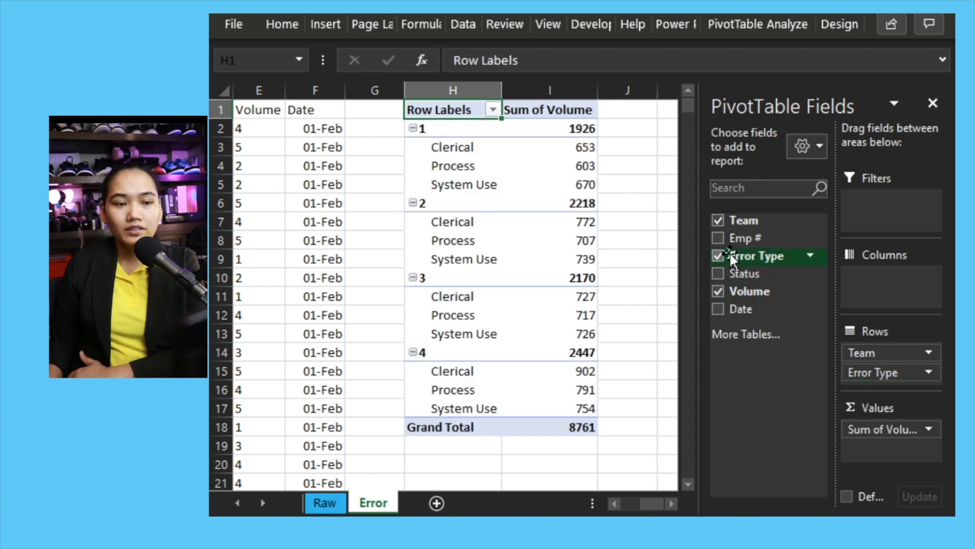
drag(750, 273, 881, 390)
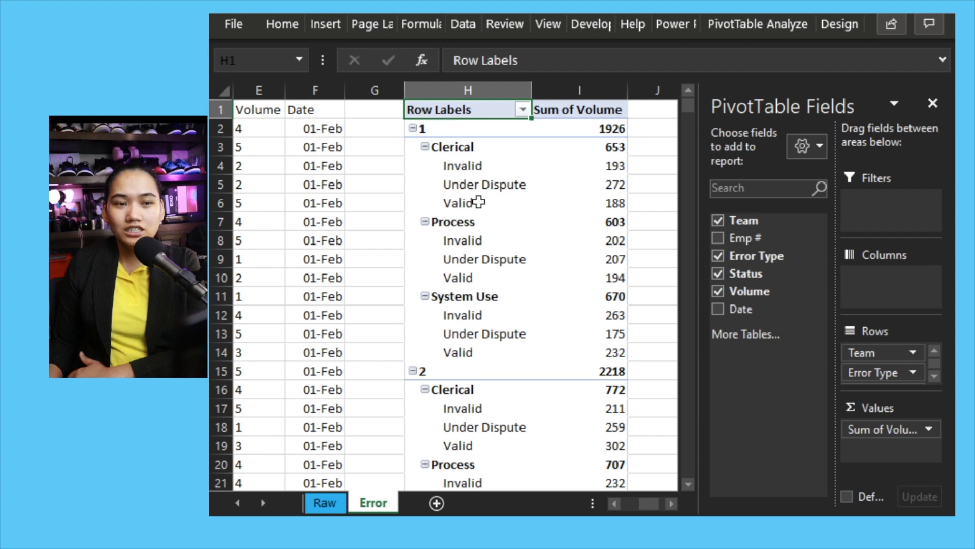
Examine the row label filter and sort options for the Status, Error Type and Team fields
click(479, 184)
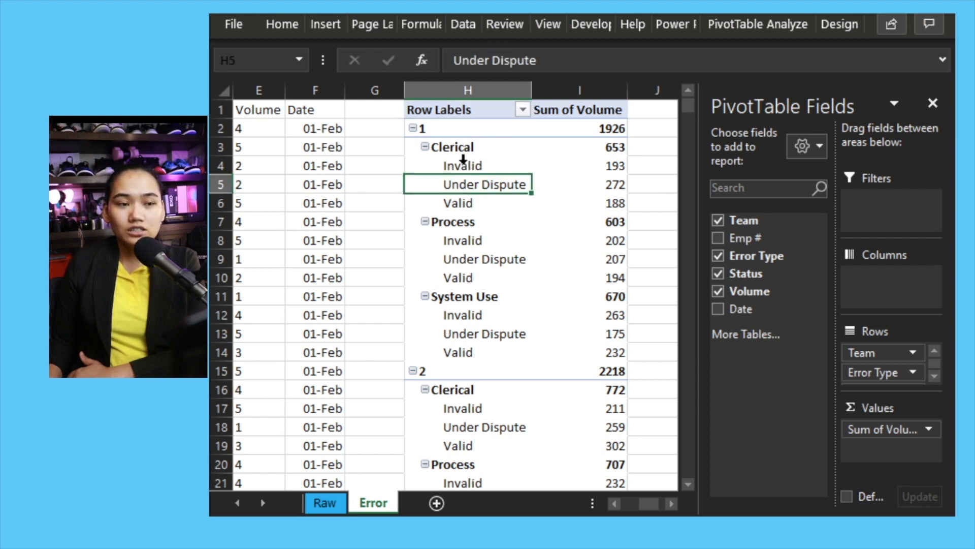
click(523, 110)
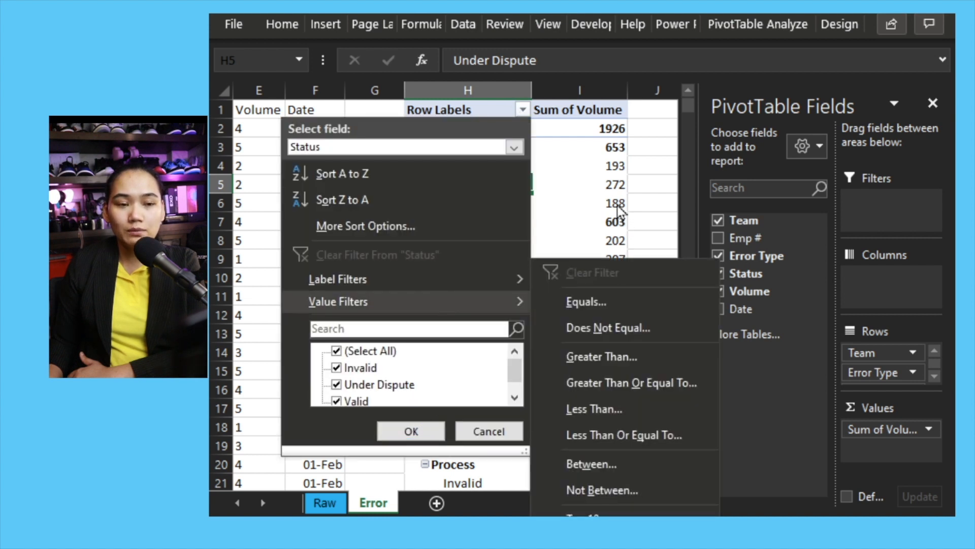
click(619, 208)
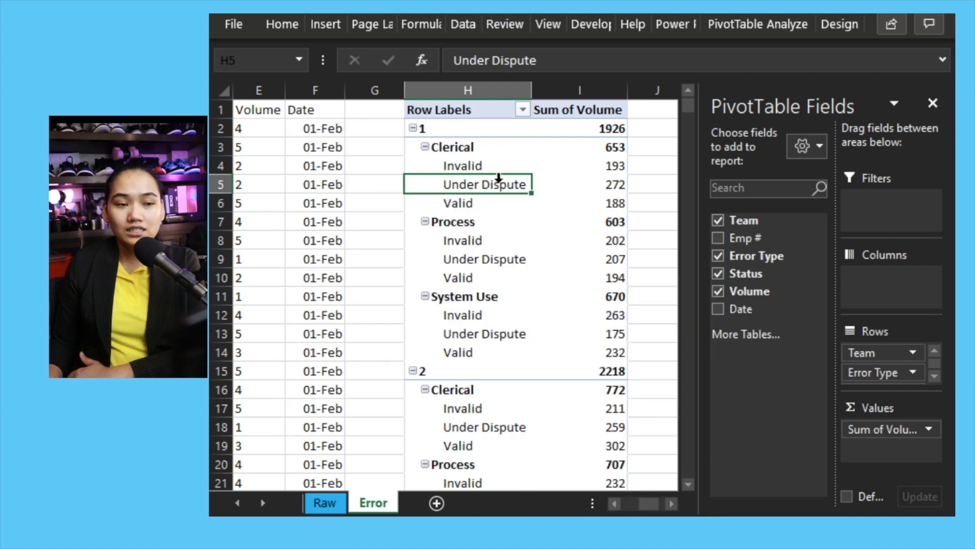
click(523, 110)
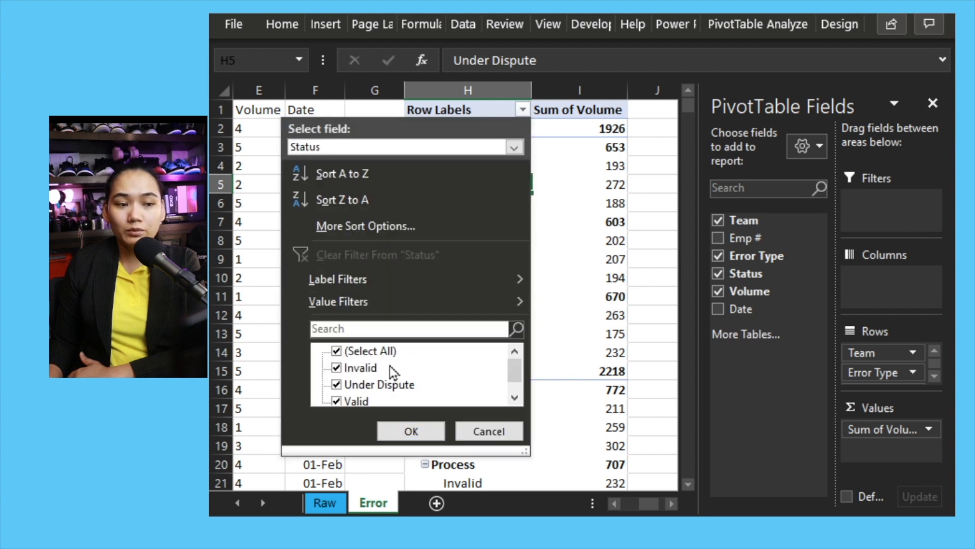
click(592, 210)
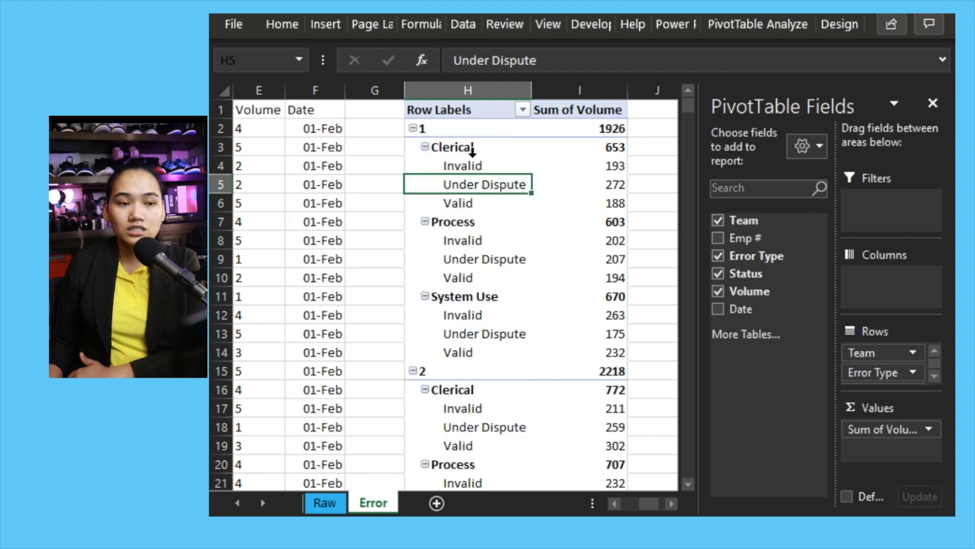
click(467, 142)
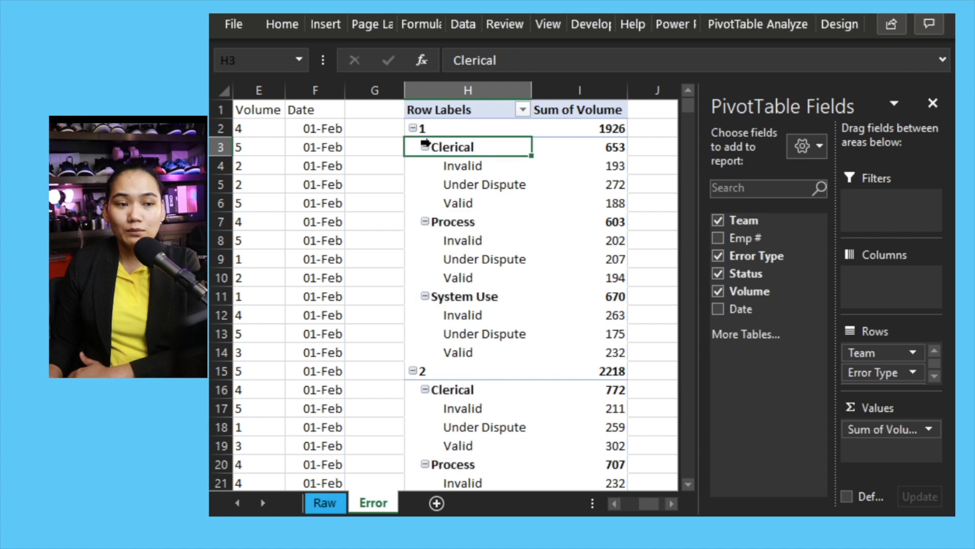
click(523, 110)
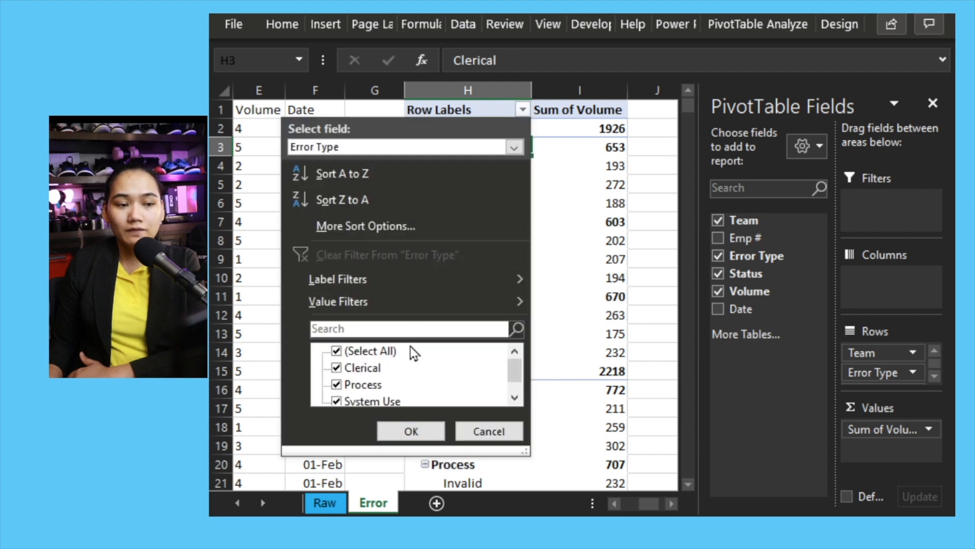
click(411, 431)
click(441, 127)
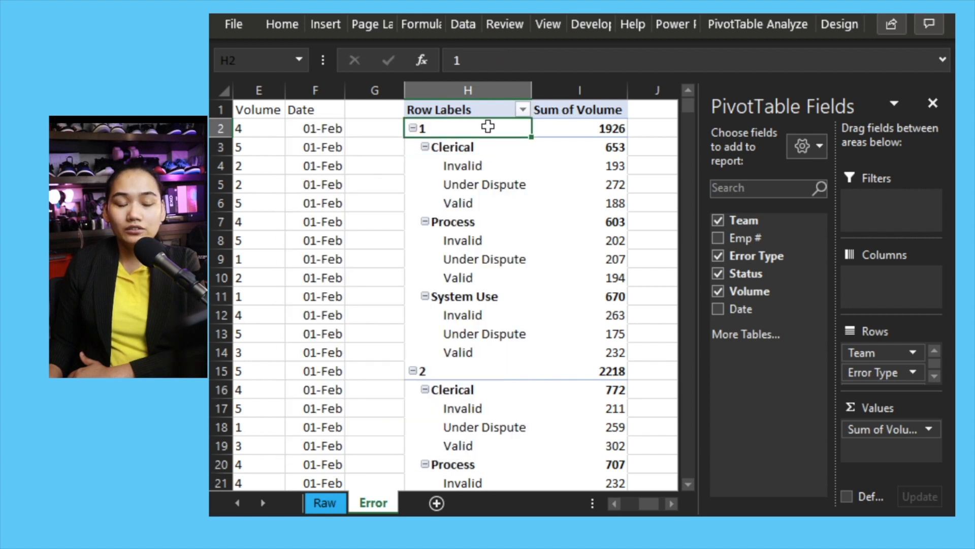
click(523, 113)
click(523, 110)
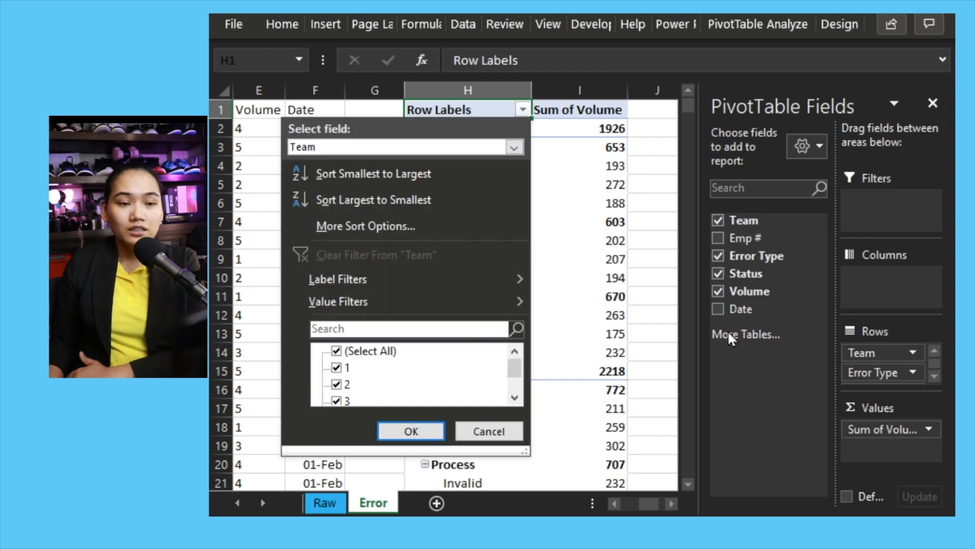
click(644, 210)
Inspect the PivotTable's status rows and their volume values for team 1
mouse_move(601, 238)
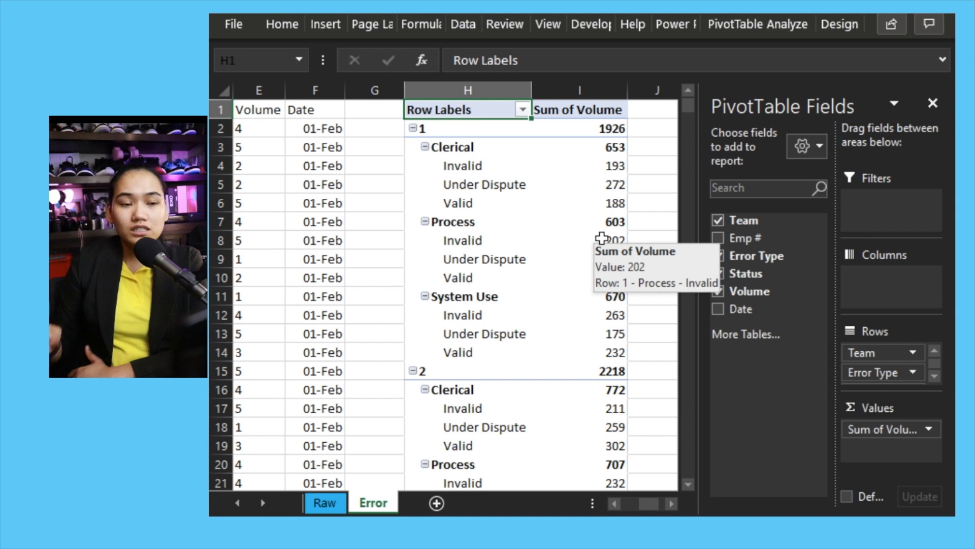
mouse_move(472, 187)
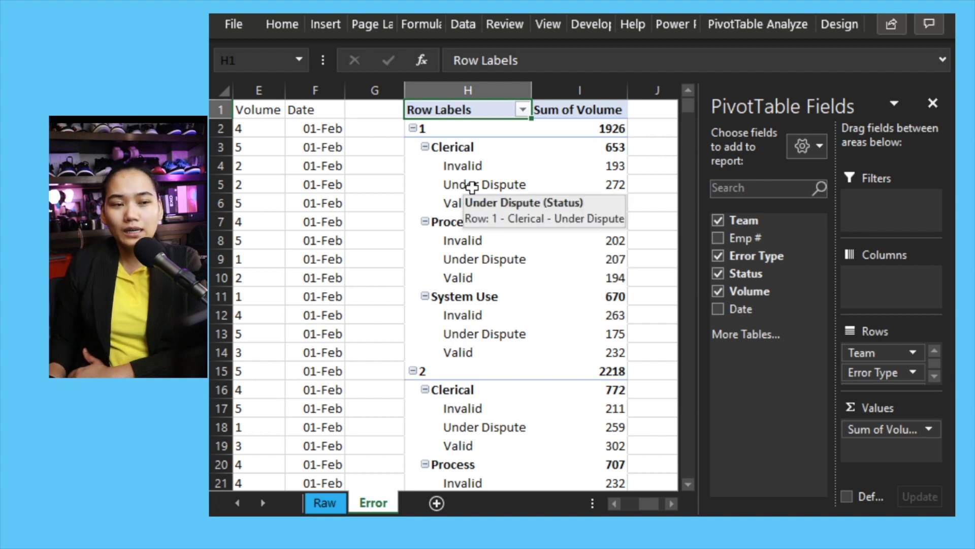
click(474, 165)
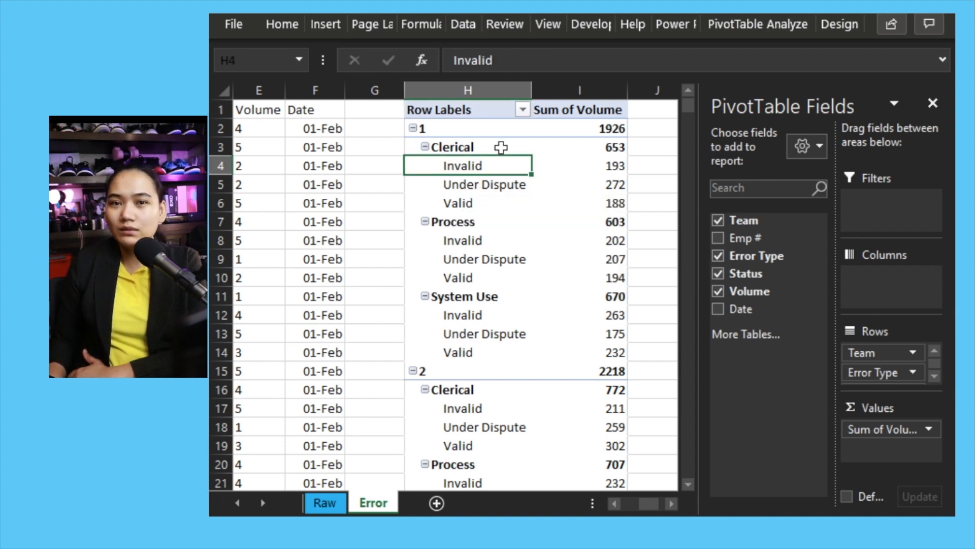
click(487, 187)
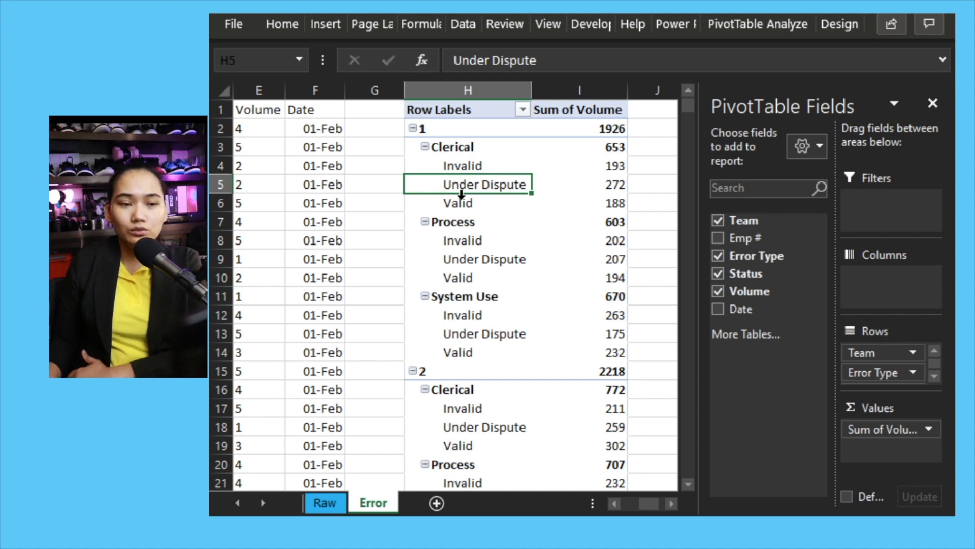
Open Insert Calculated Item for the Status field and name the new item Not an Error
drag(652, 503, 632, 503)
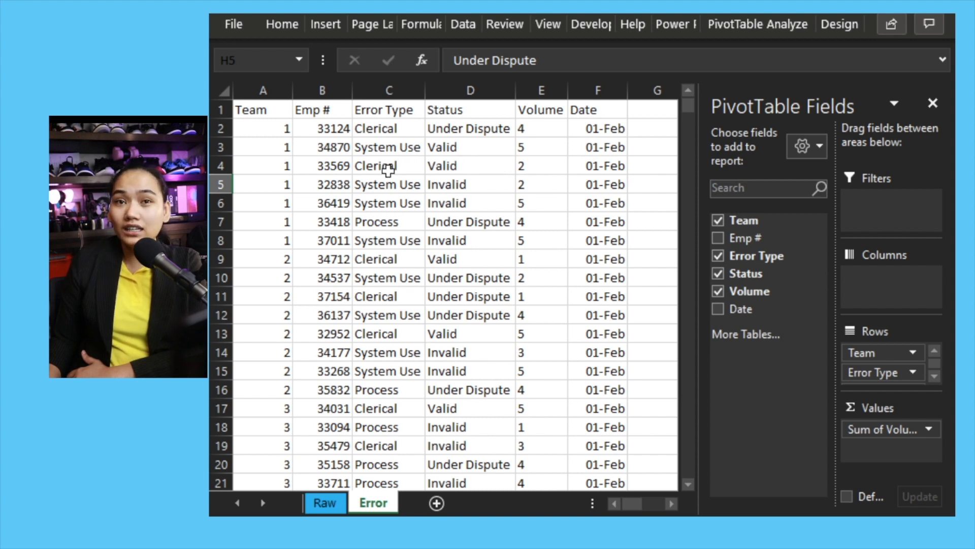
drag(633, 503, 632, 503)
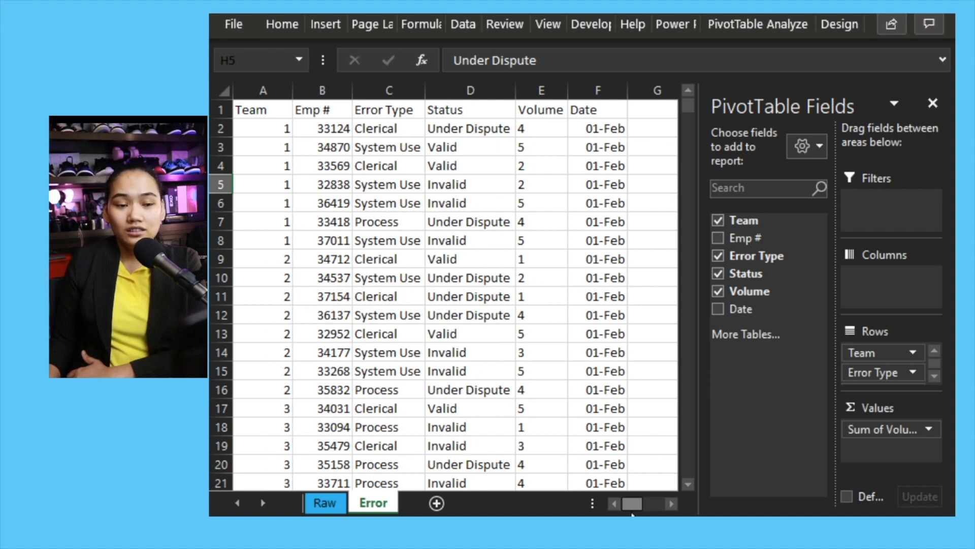
drag(630, 504, 653, 503)
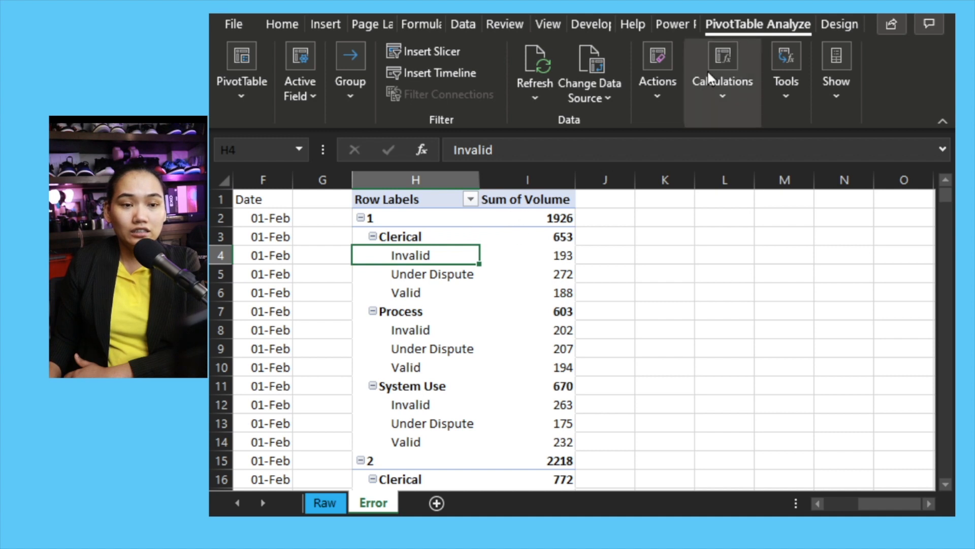
click(722, 76)
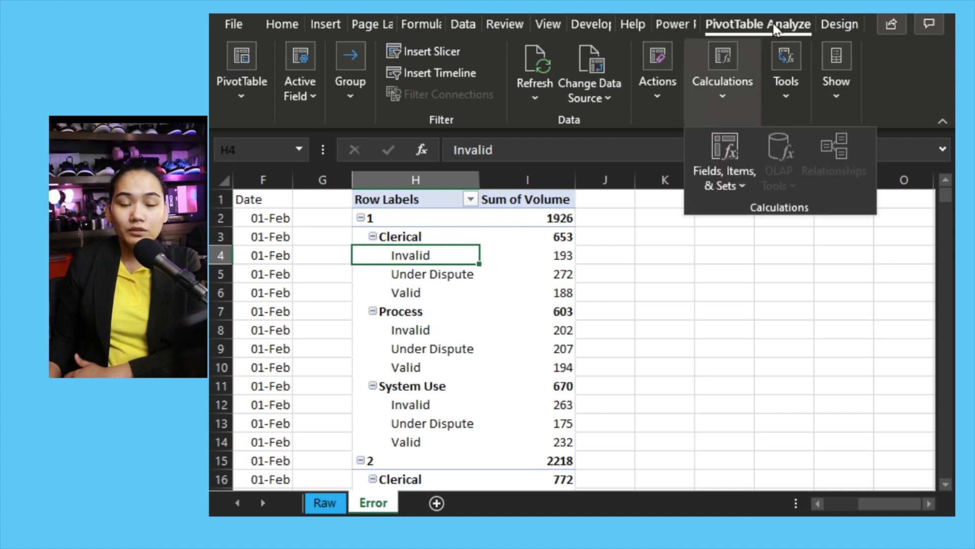
click(719, 172)
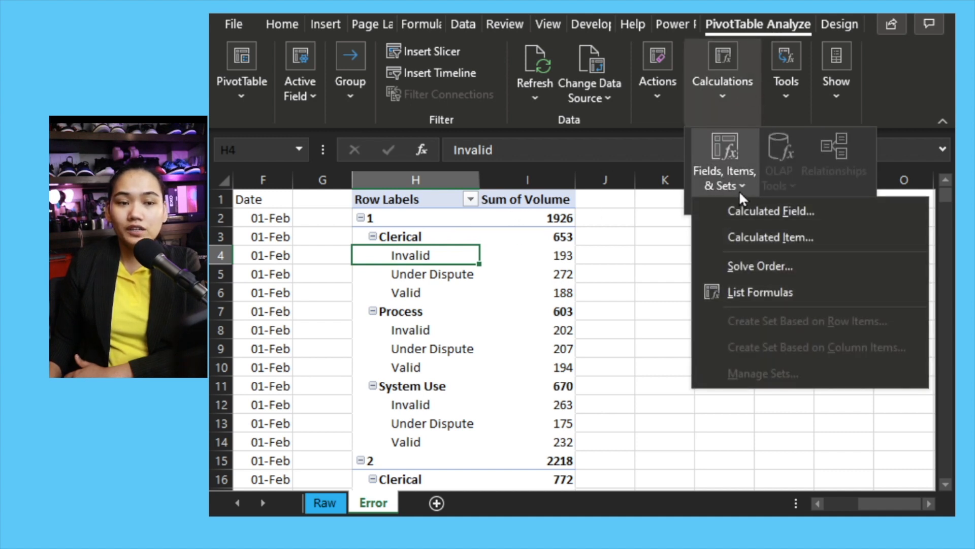
click(754, 236)
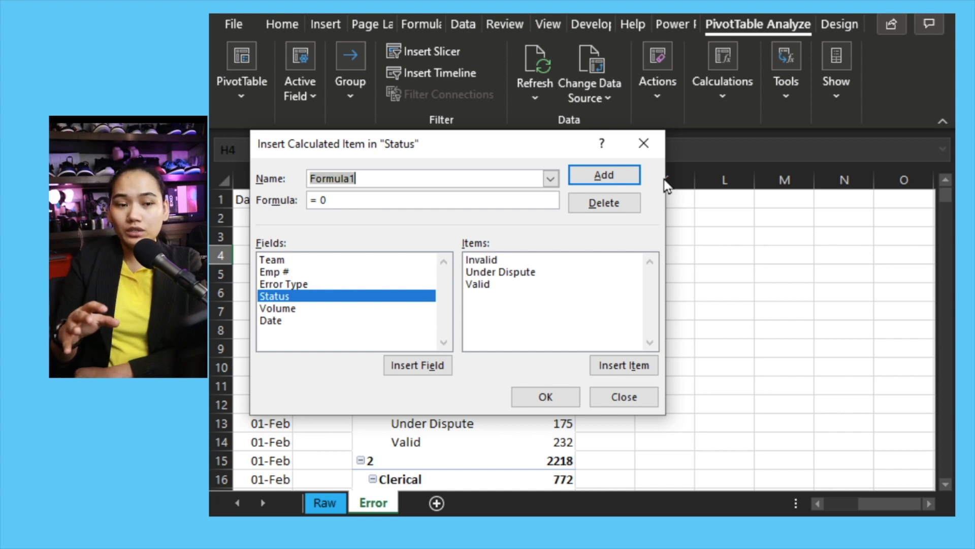
text(Not an Error)
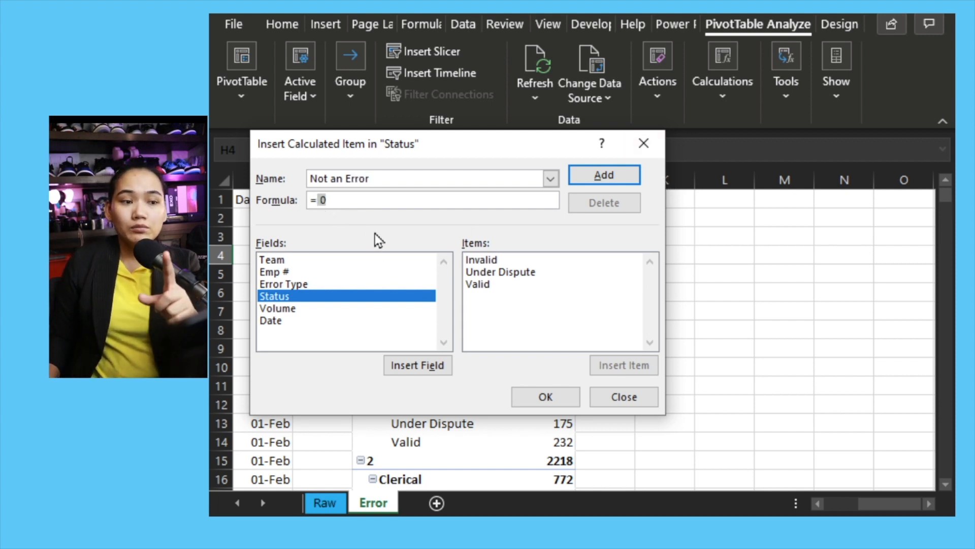
Define the Not an Error calculated item's formula as Invalid + 'Under Dispute' and confirm it
key(BackSpace)
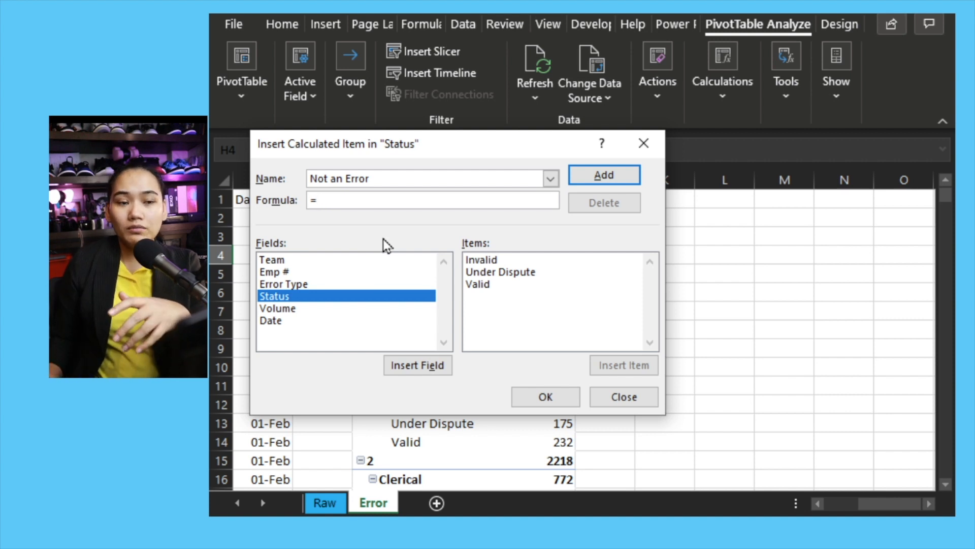
double_click(504, 260)
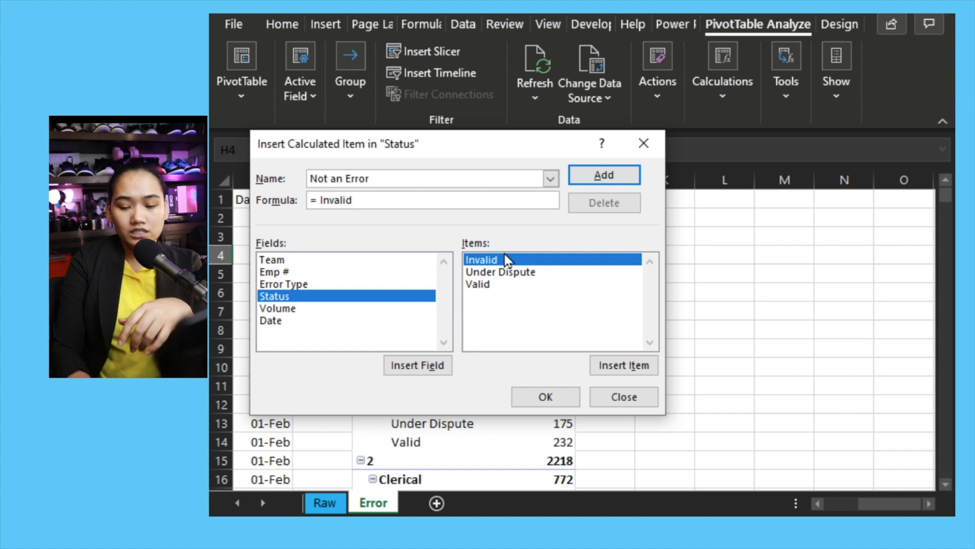
text(+)
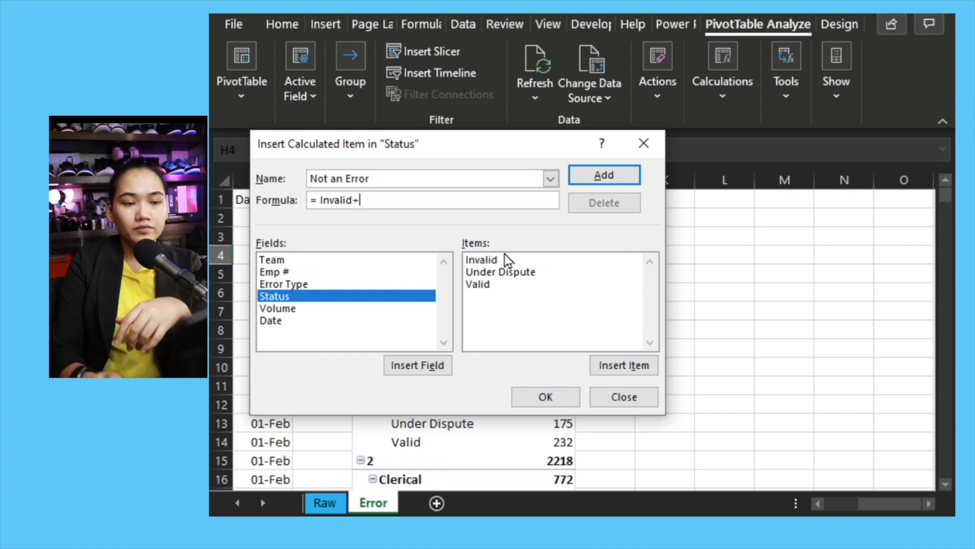
double_click(532, 276)
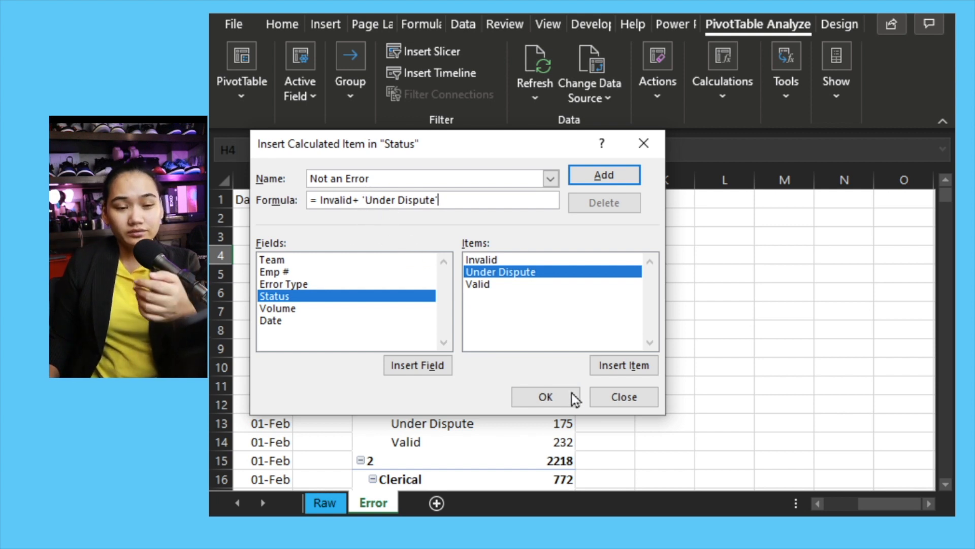
click(554, 401)
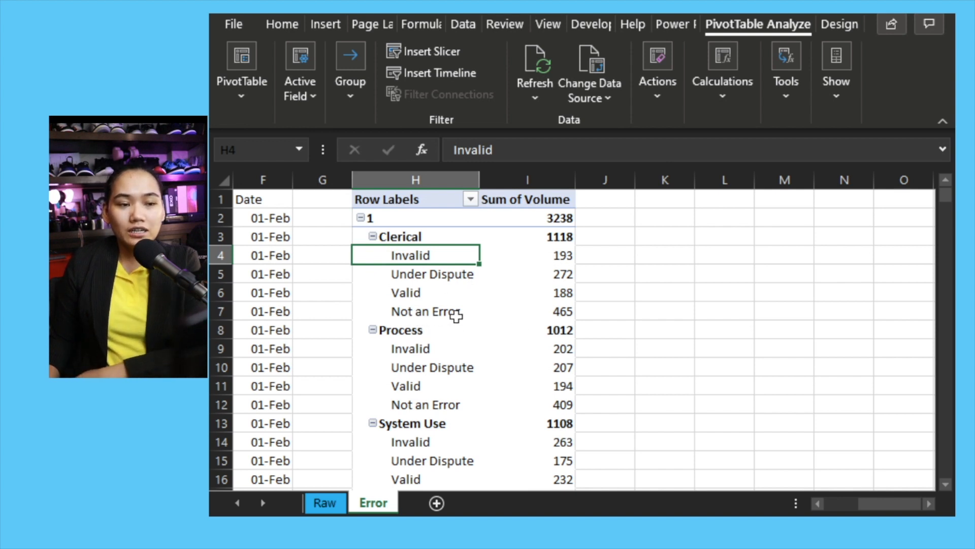
Check the calculated item with a formula in J4 adding the Clerical Invalid and Under Dispute volumes, then delete it
click(570, 312)
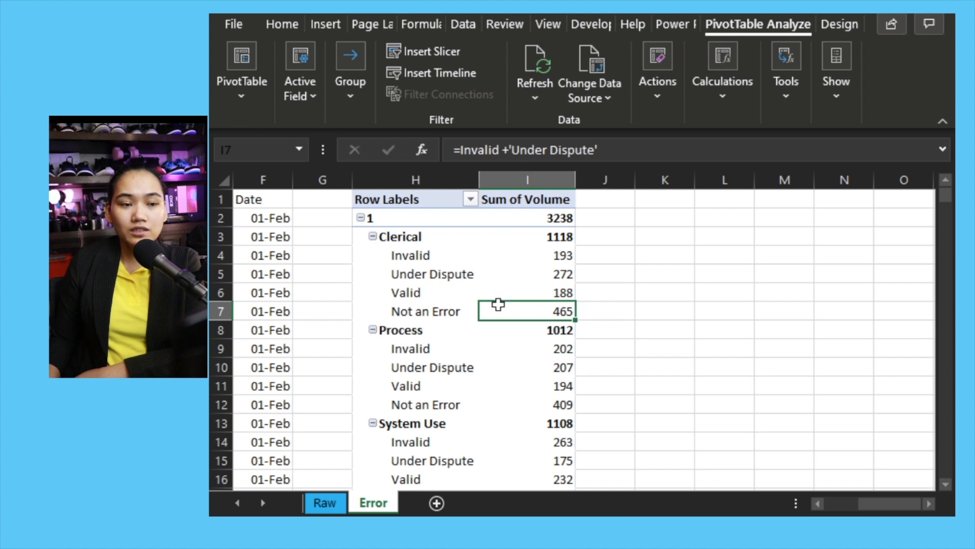
click(594, 255)
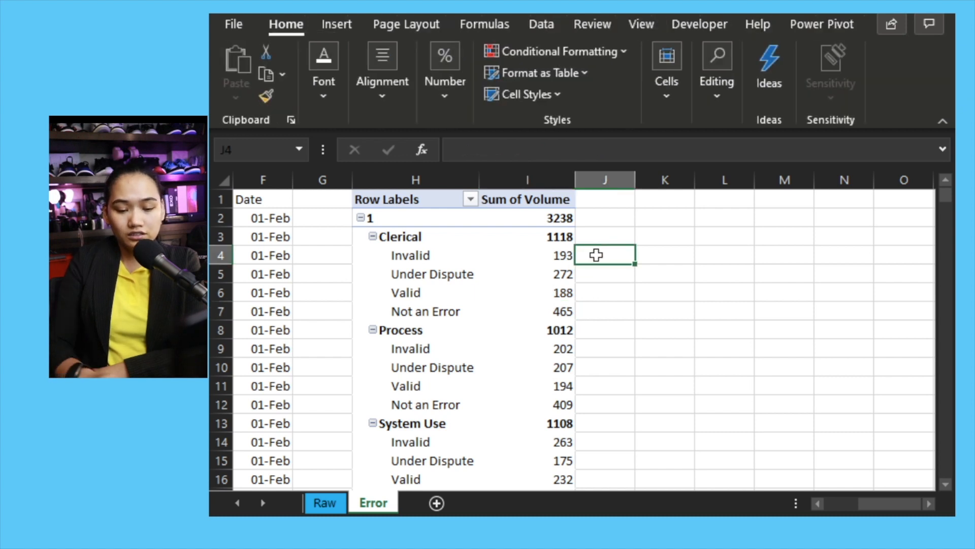
text(=)
key(Left)
text(+)
key(Left)
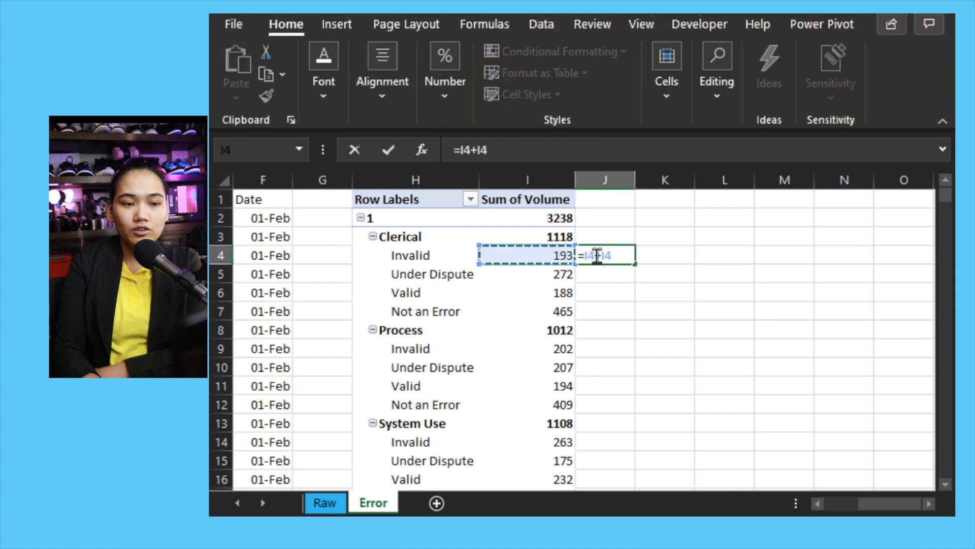
key(Down)
key(Return)
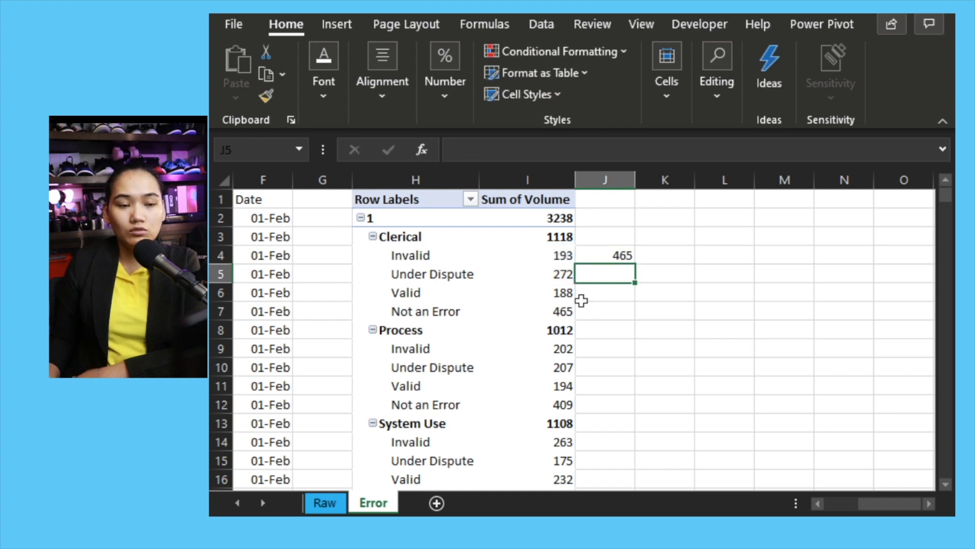
click(572, 312)
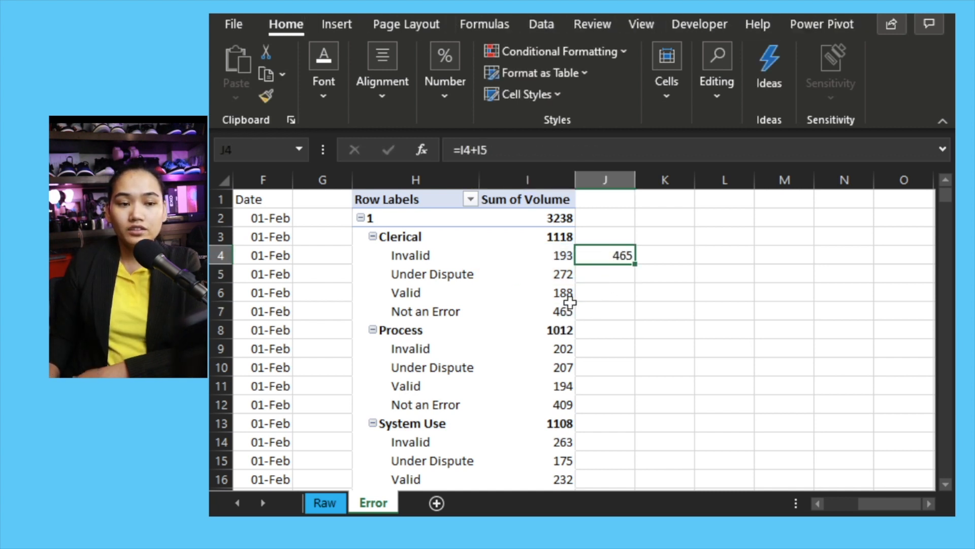
mouse_move(569, 273)
key(Delete)
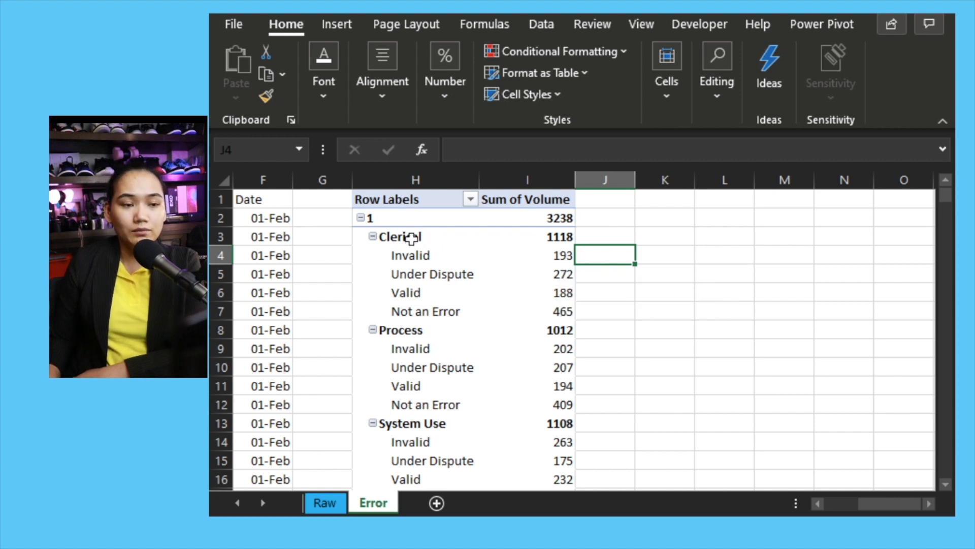
Filter the Status field to hide the Invalid and Under Dispute items
click(421, 265)
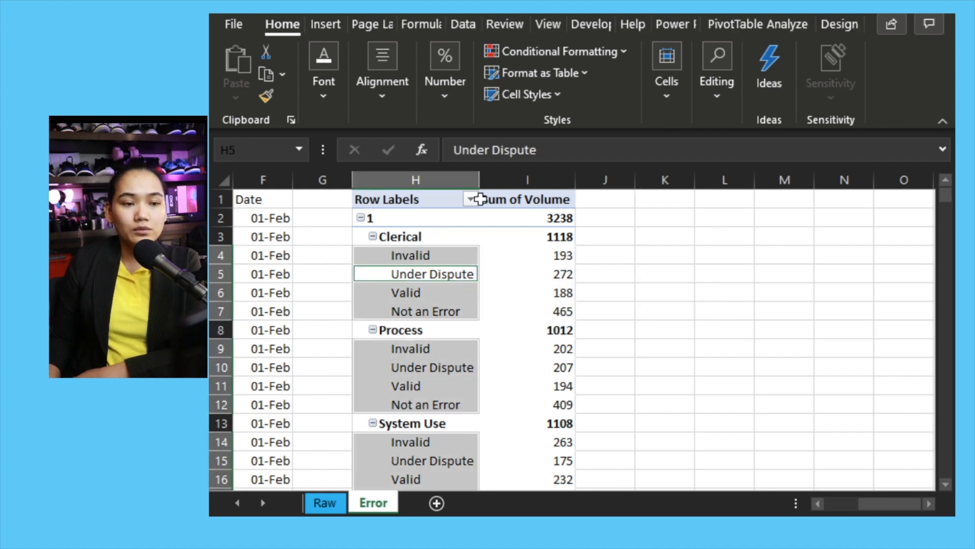
click(471, 199)
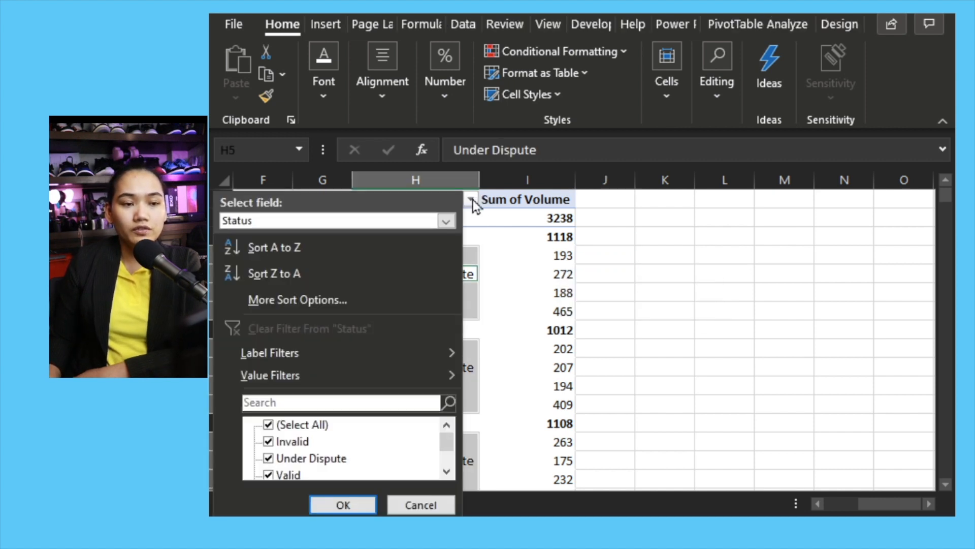
click(269, 442)
click(269, 458)
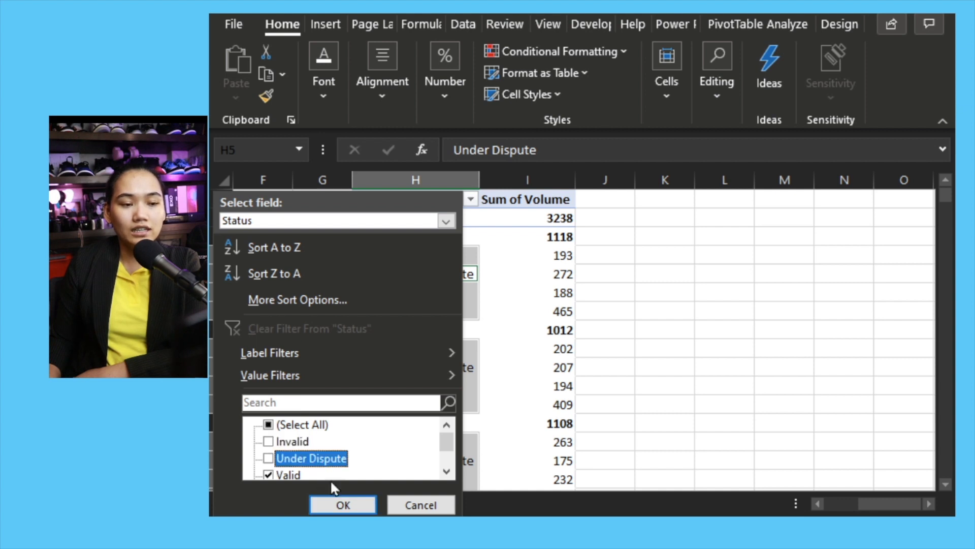
click(342, 504)
click(586, 344)
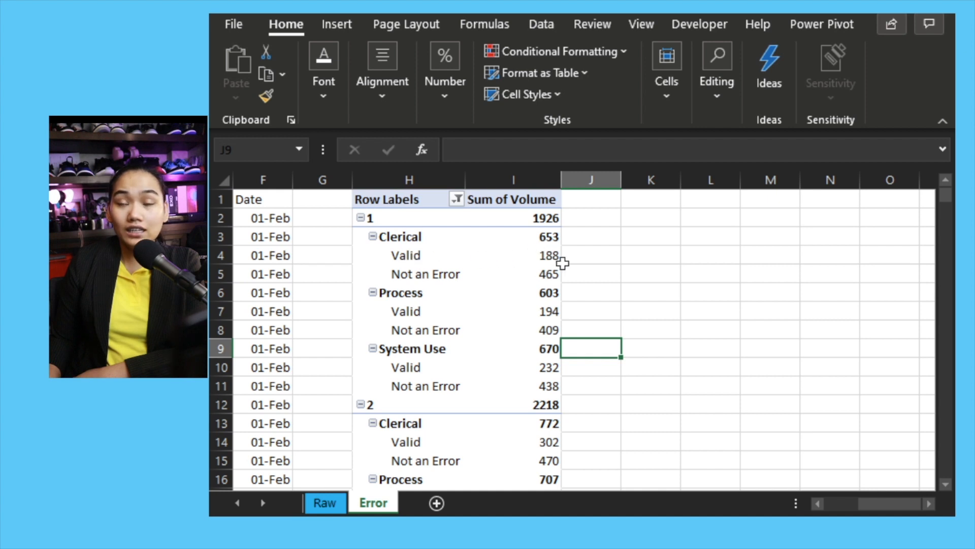
mouse_move(550, 258)
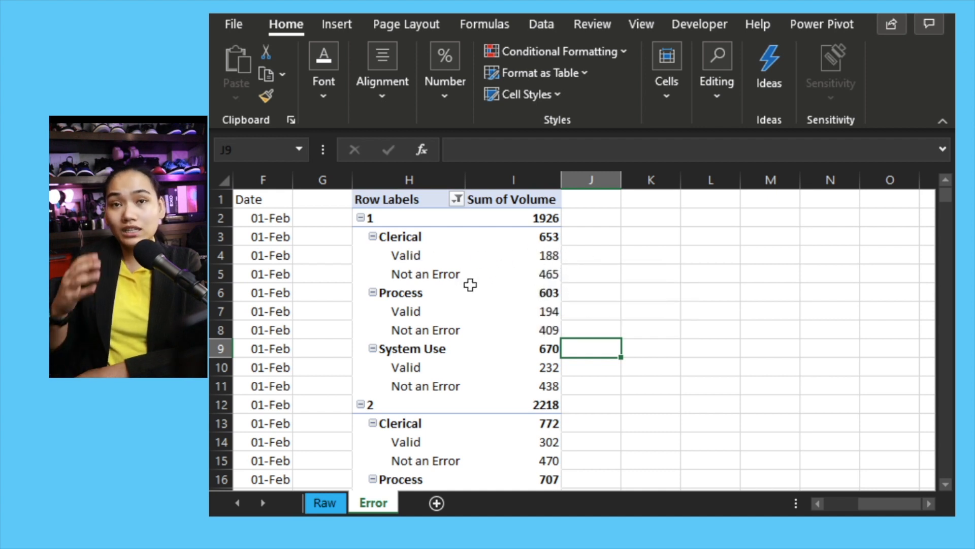
mouse_move(470, 285)
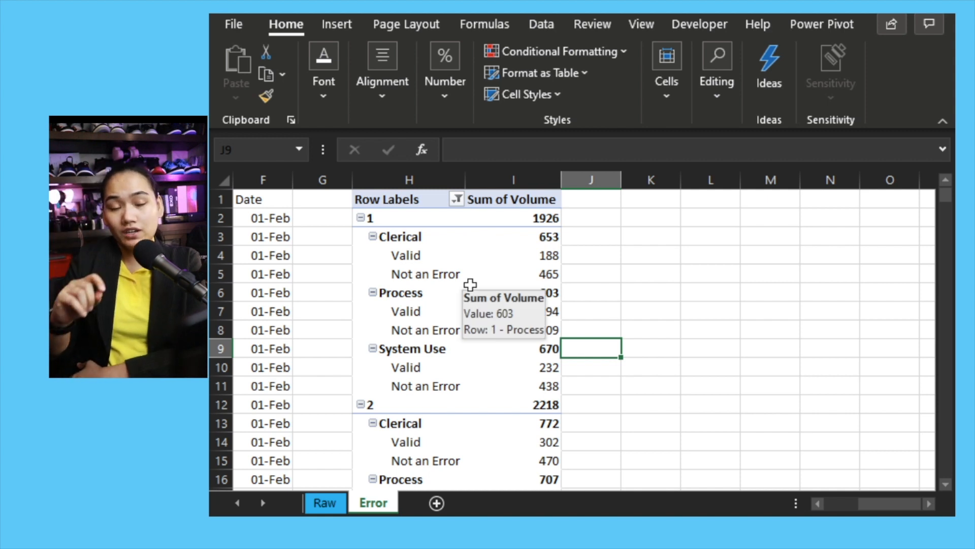
drag(893, 499, 861, 501)
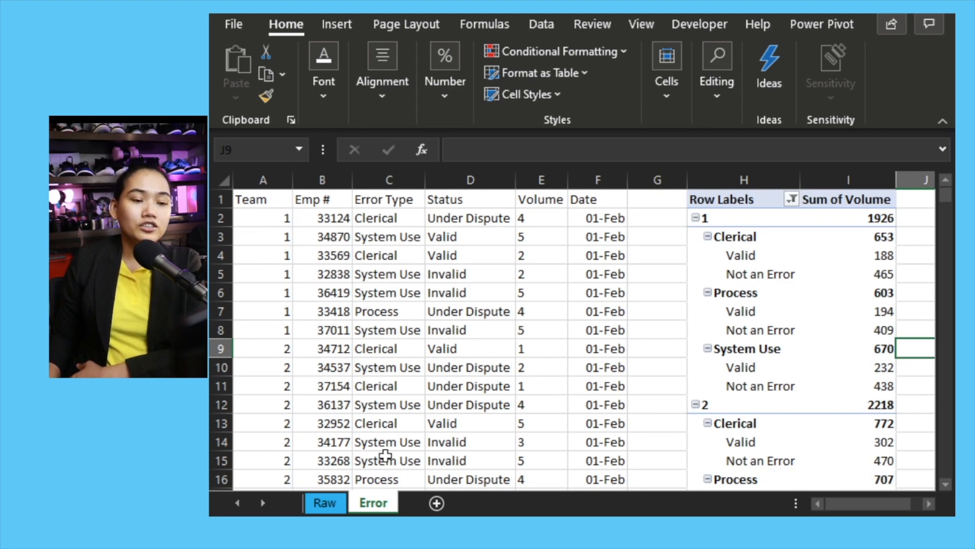
Switch to the Volume sheet and insert a PivotTable from its full data range
key(ctrl+Page_Up)
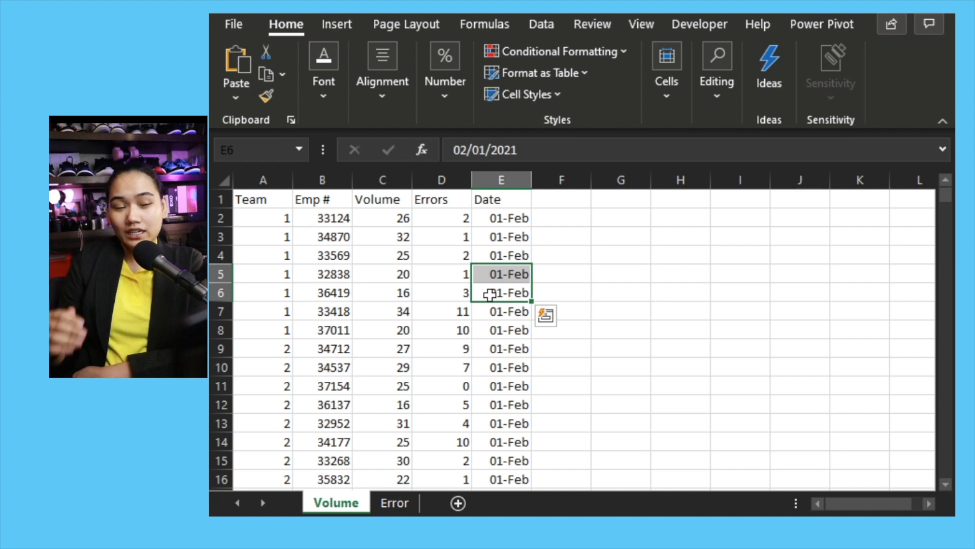
click(429, 241)
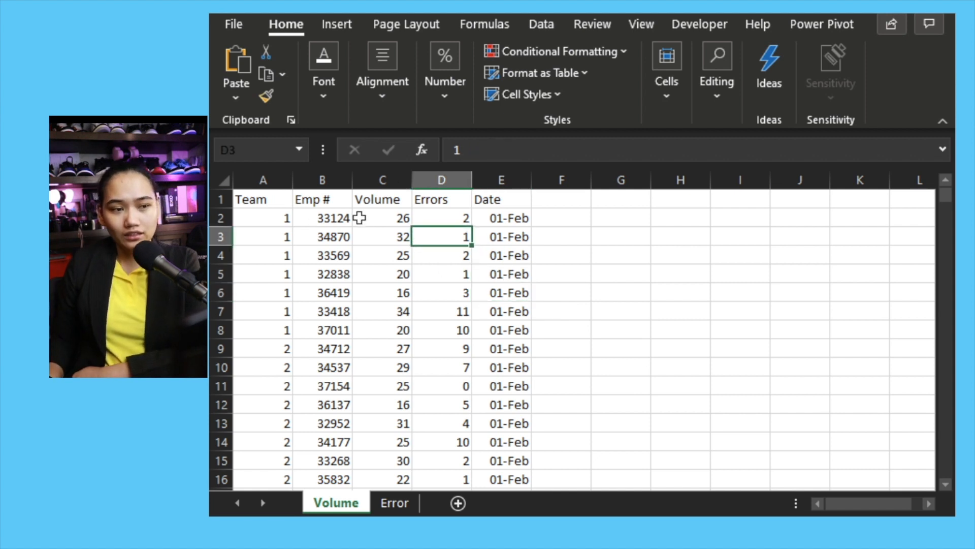
click(349, 31)
click(243, 80)
click(245, 172)
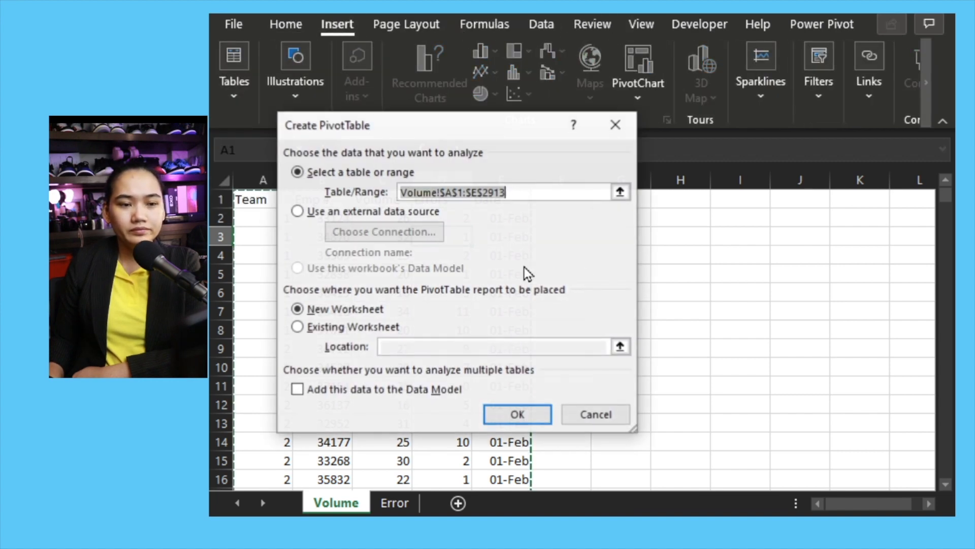
click(516, 411)
Add Team as the row field and Volume and Errors as value fields
drag(765, 315, 865, 398)
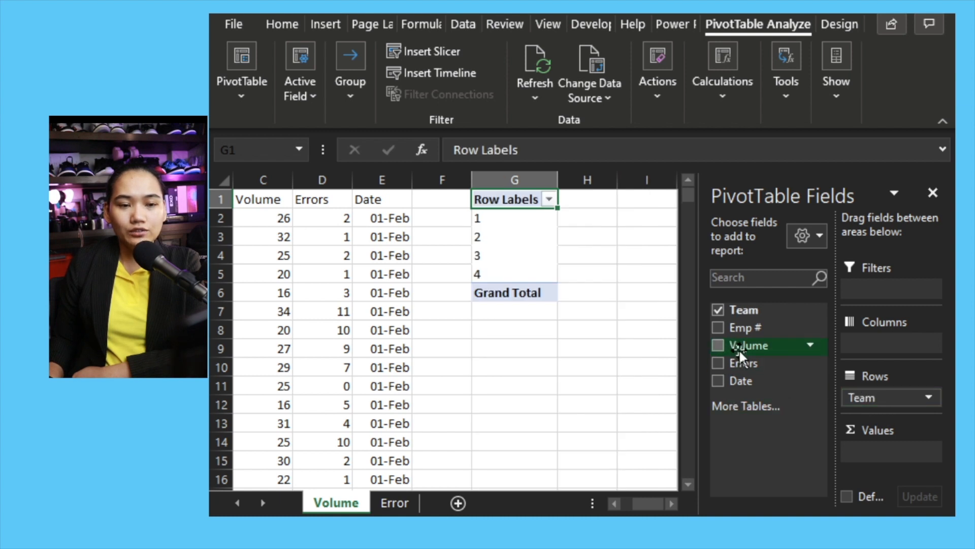
drag(739, 349, 865, 459)
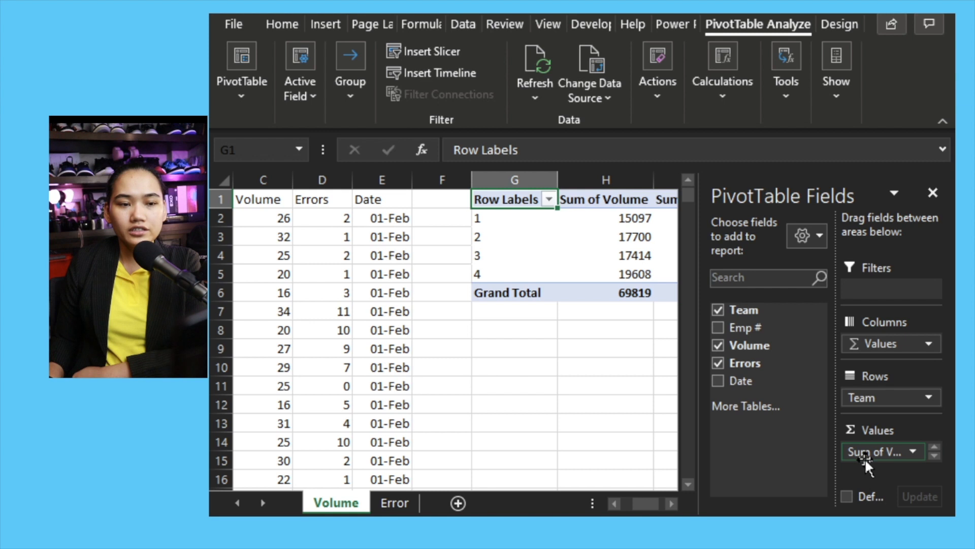
click(603, 363)
Set the Sum of Volume field to show values as % of Grand Total
drag(842, 501, 840, 499)
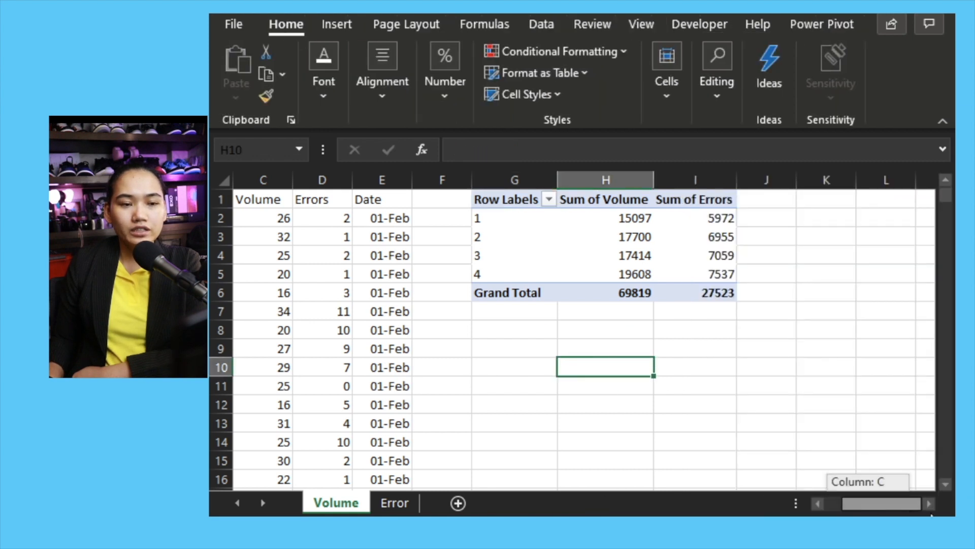
drag(931, 516, 931, 516)
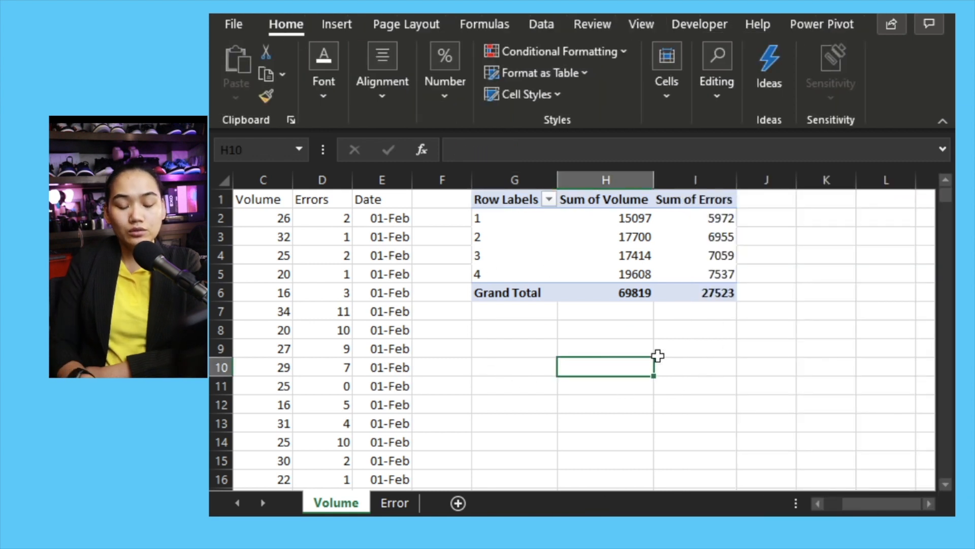
key(Right)
key(Right)
key(Right)
key(Right)
key(Right)
key(Right)
key(Right)
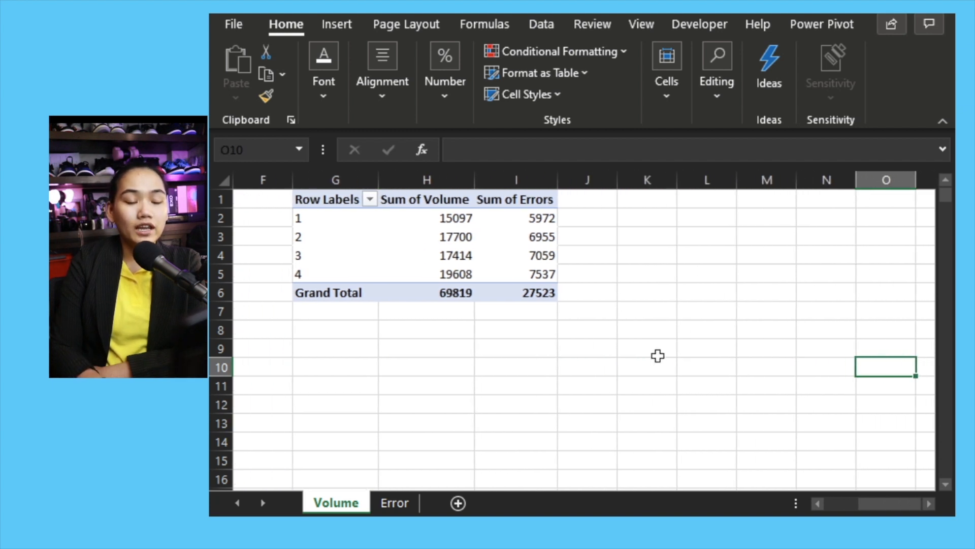
click(522, 219)
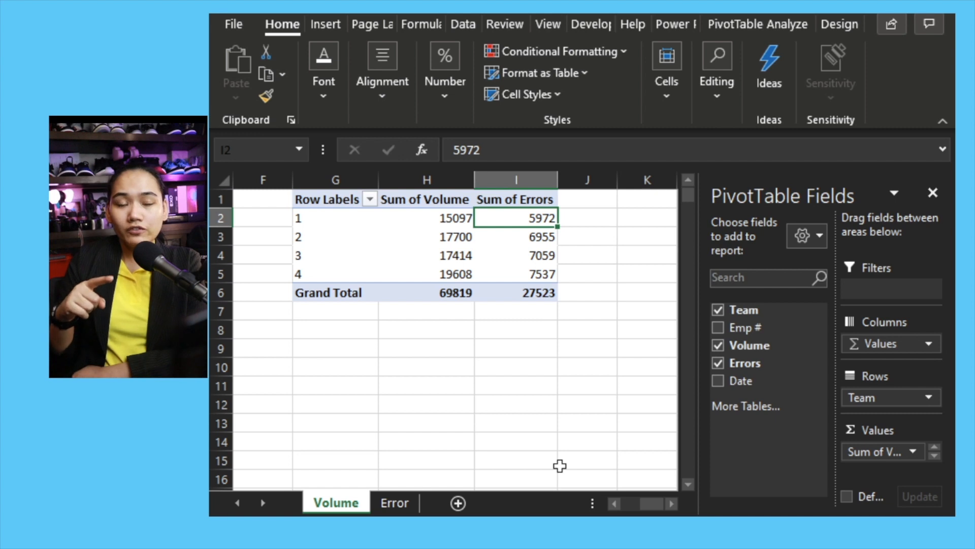
click(537, 220)
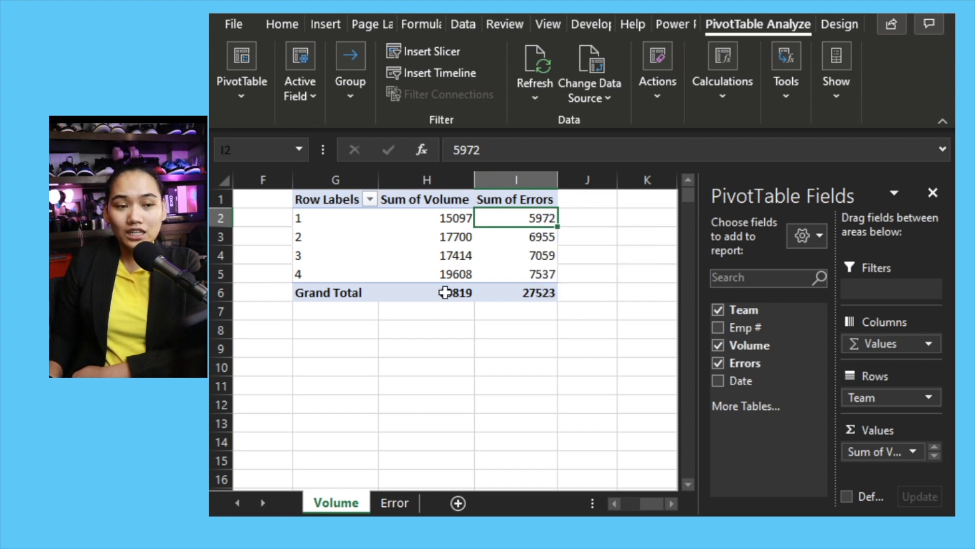
click(874, 452)
click(860, 440)
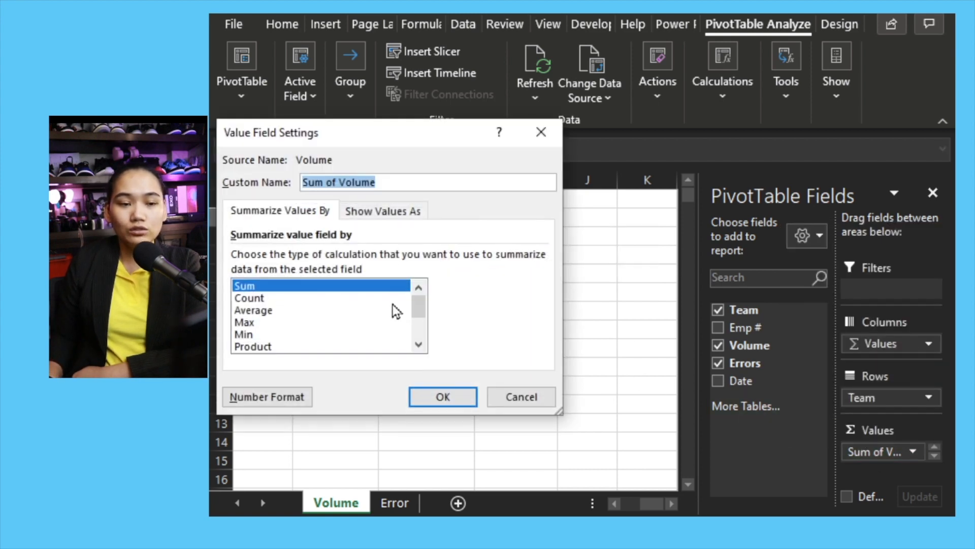
click(383, 211)
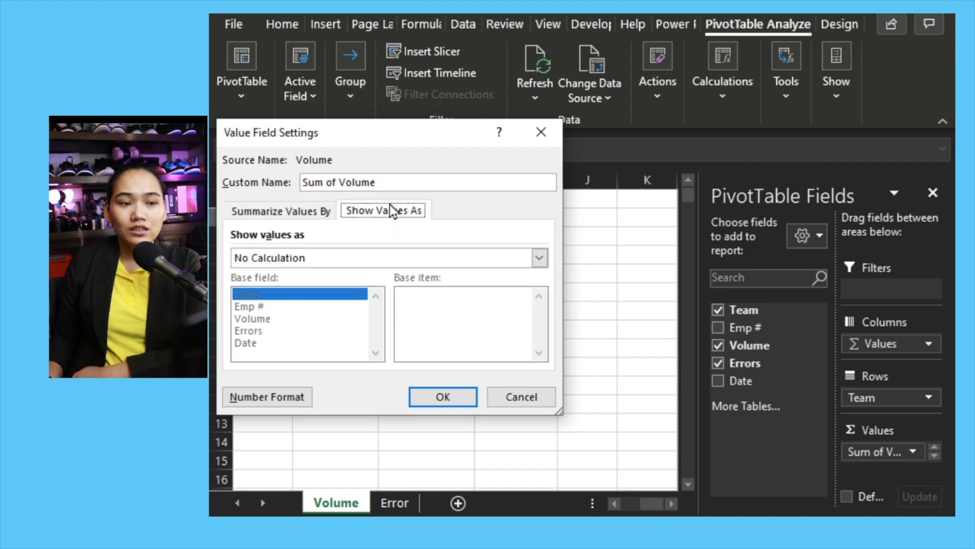
click(309, 261)
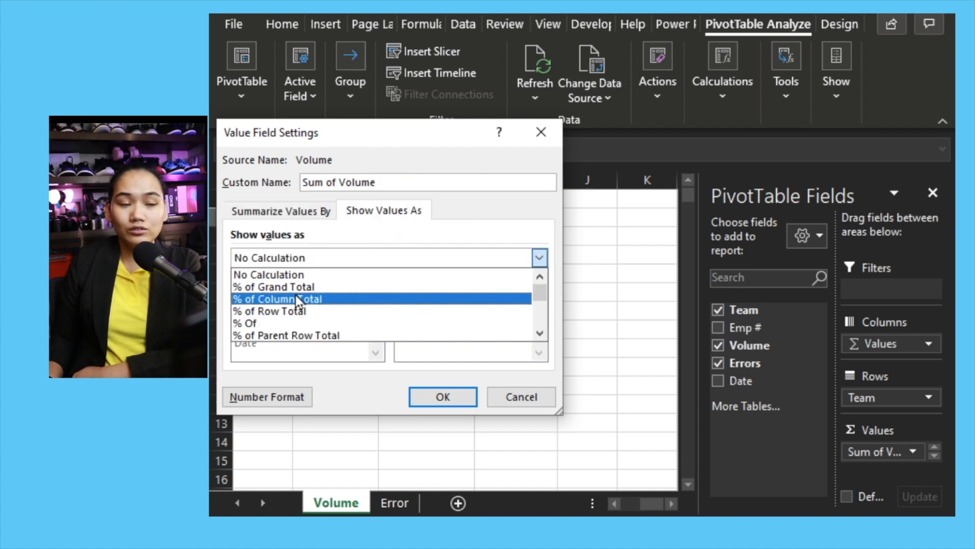
click(301, 300)
click(368, 258)
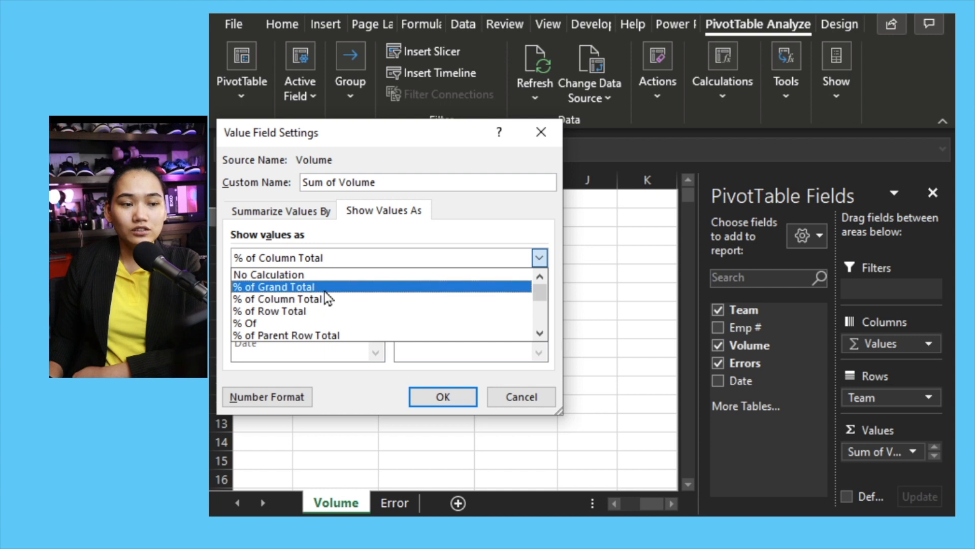
click(305, 283)
click(441, 398)
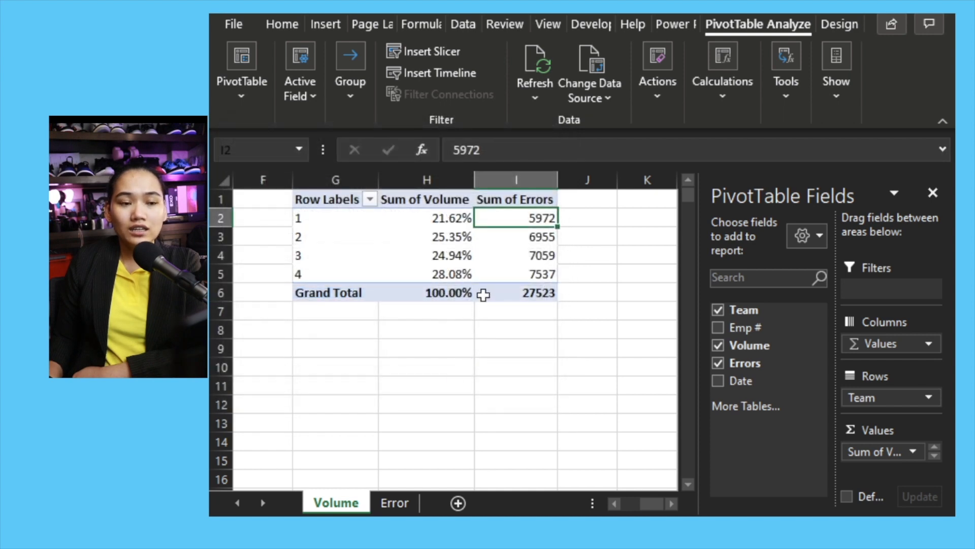
click(428, 294)
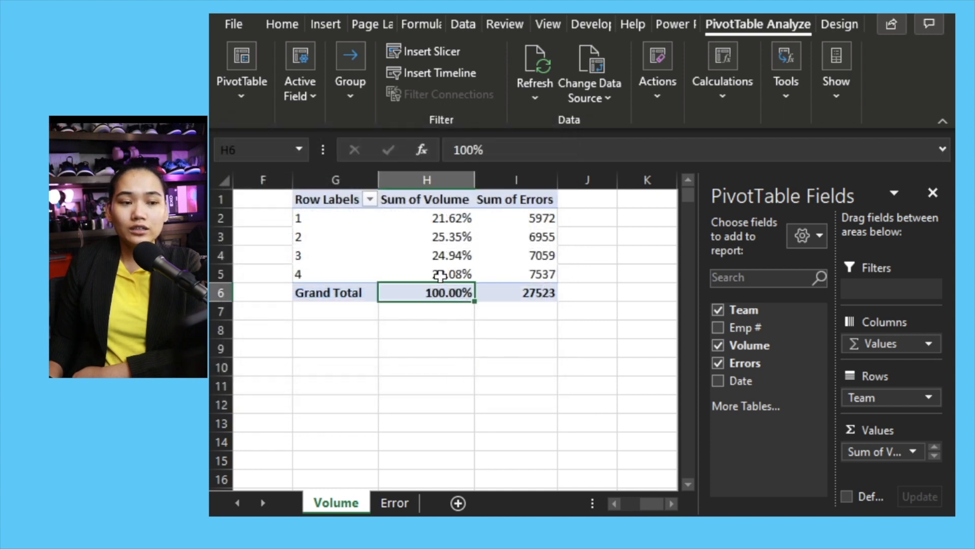
click(409, 219)
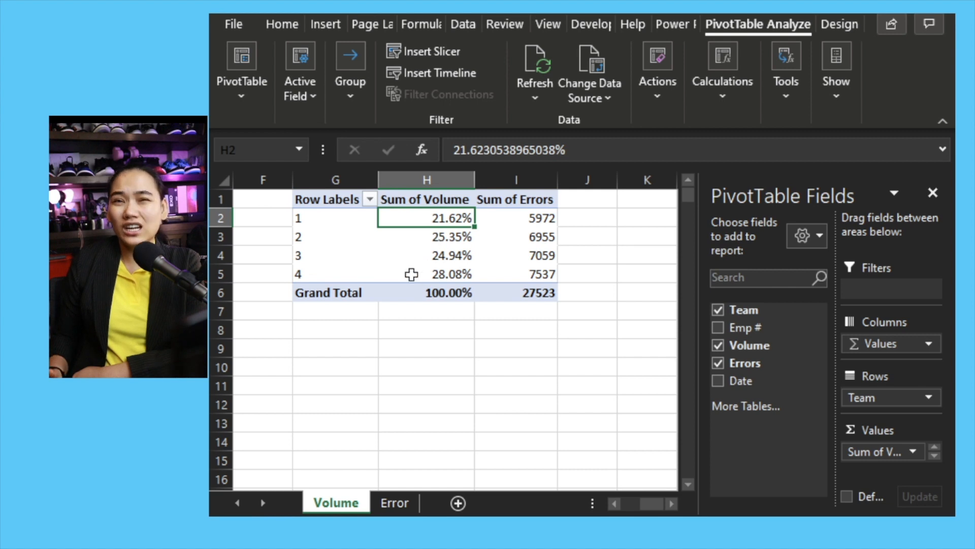
Undo the % of Grand Total display on the Sum of Volume field
mouse_move(410, 273)
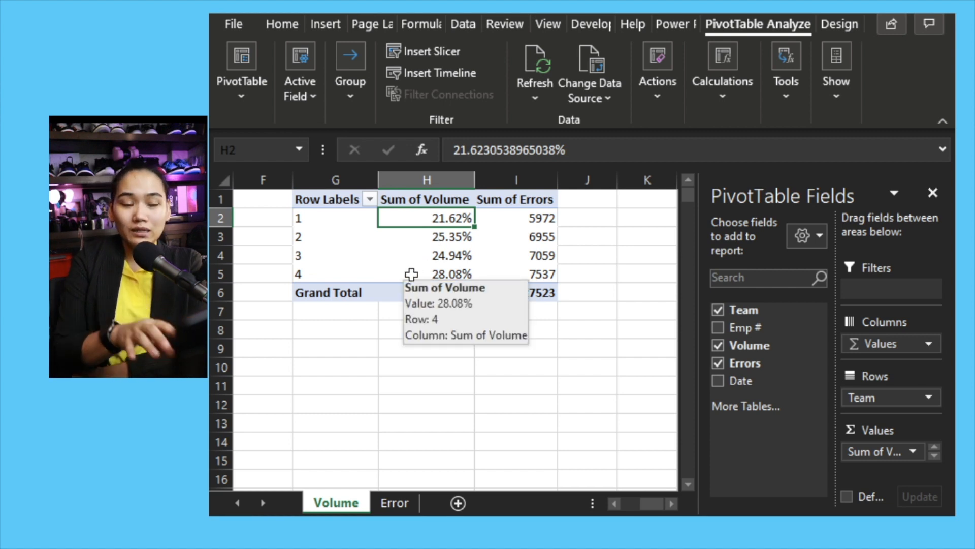
key(ctrl+z)
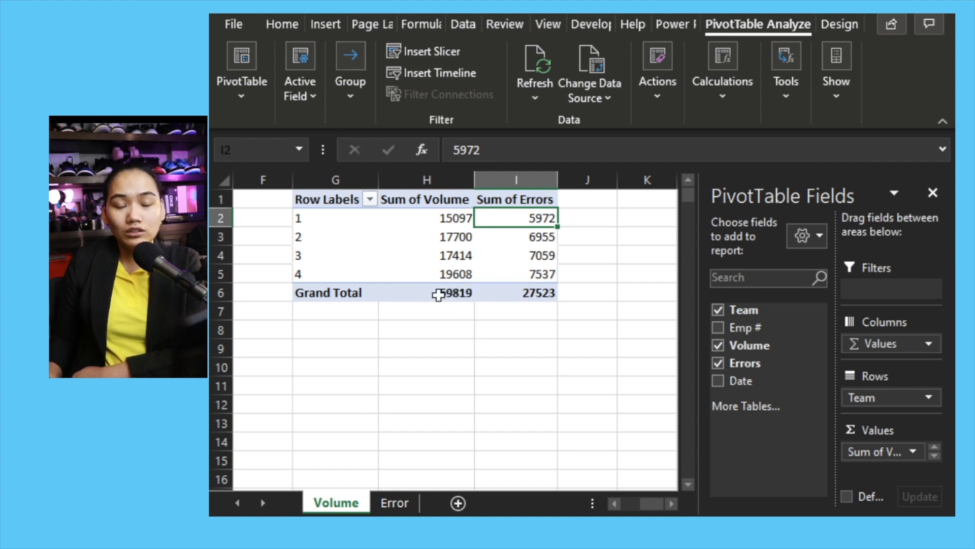
Start a new PivotTable calculated field named % Perf and clear its default formula
mouse_move(438, 293)
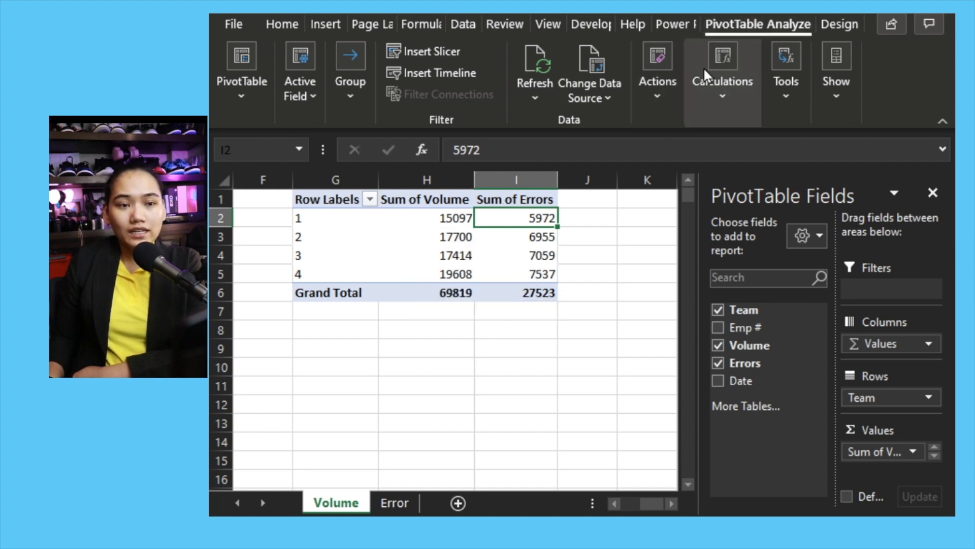
click(723, 99)
click(726, 166)
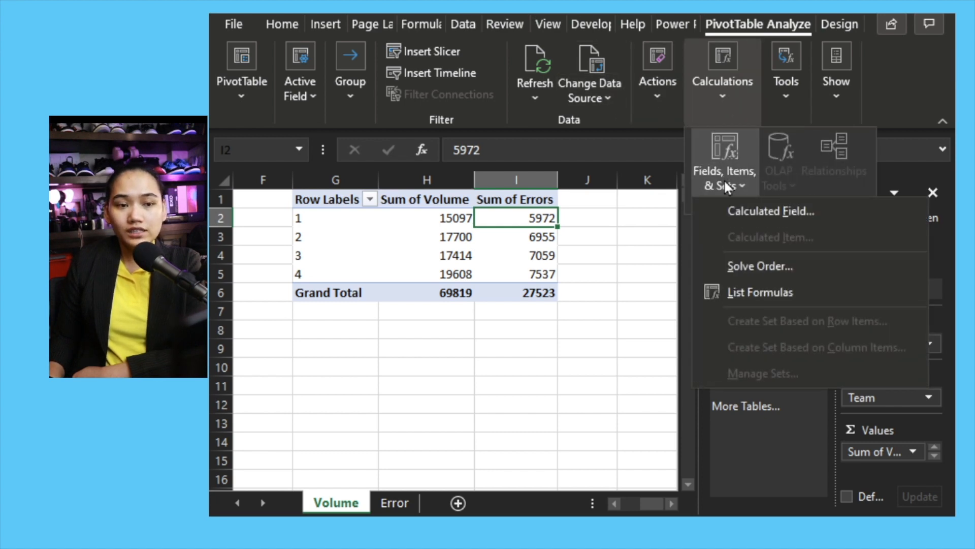
click(735, 213)
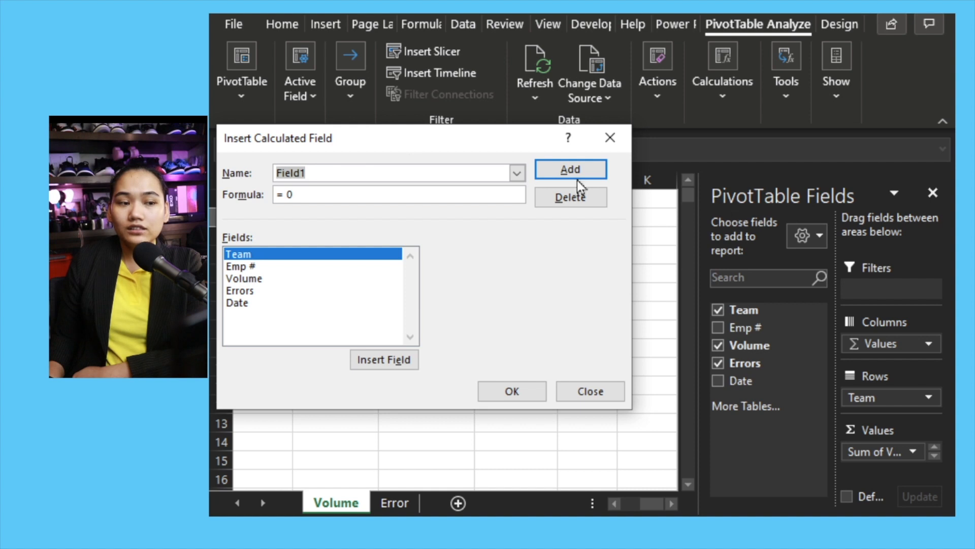
drag(328, 138, 401, 166)
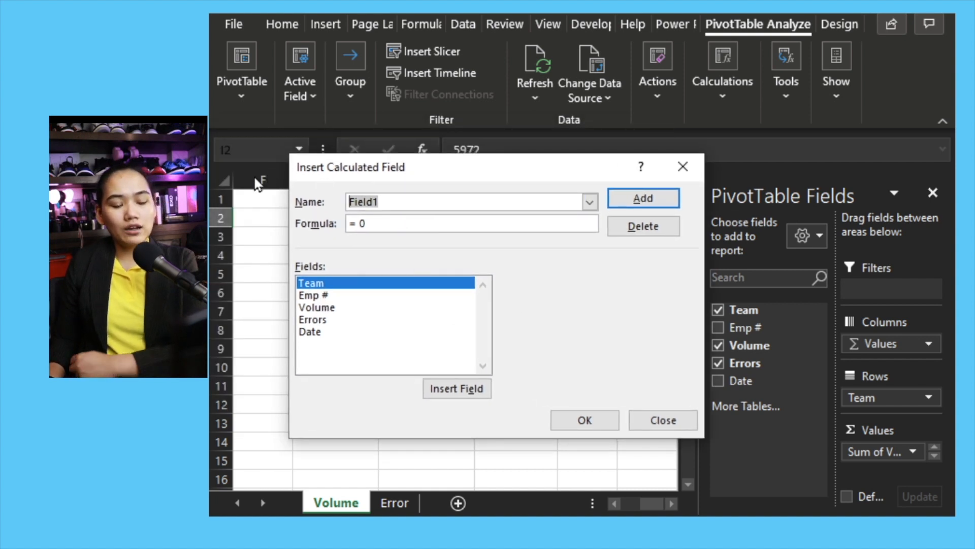
text(% Perf)
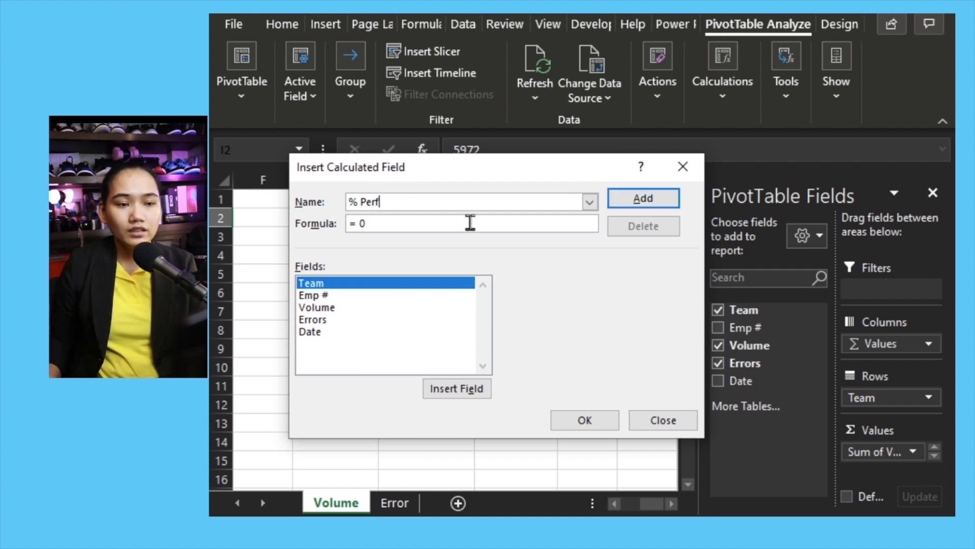
drag(462, 223, 305, 223)
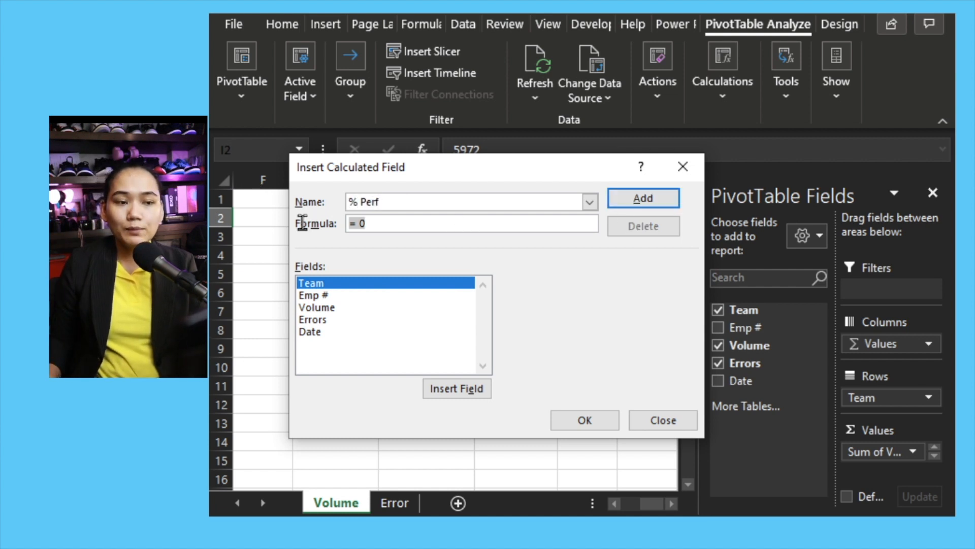
click(390, 230)
double_click(350, 229)
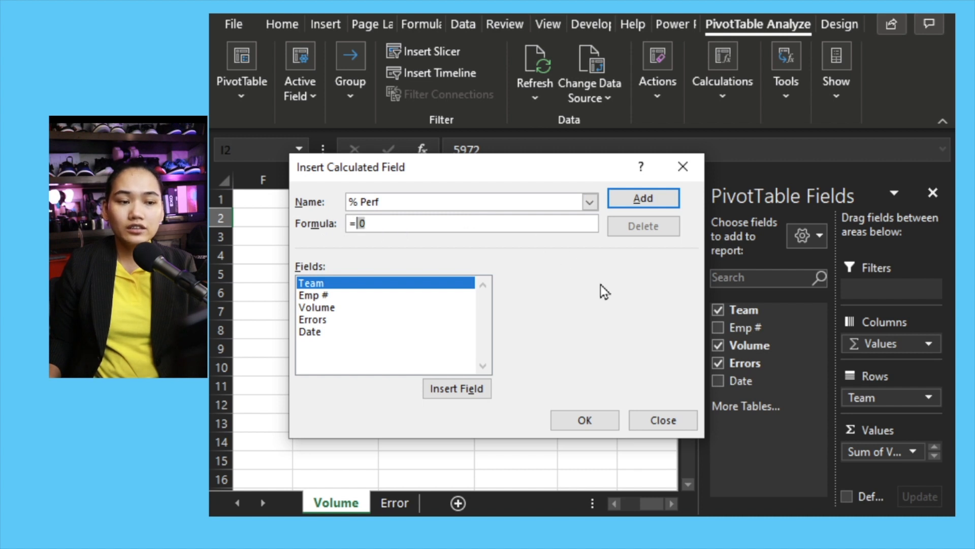
key(Delete)
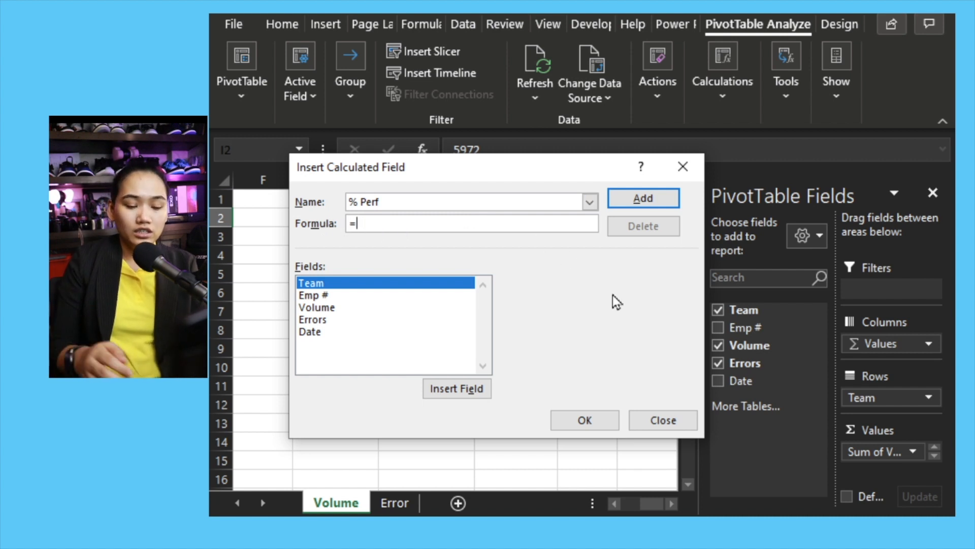
Enter the % Perf formula =(Volume-Errors)/Volume and add the calculated field to the PivotTable
text(()
click(327, 308)
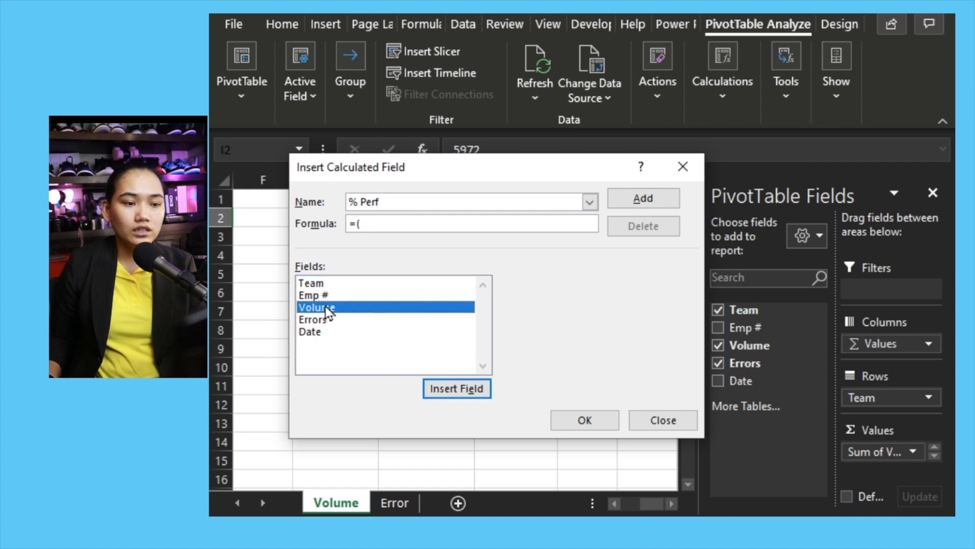
double_click(327, 309)
text(-)
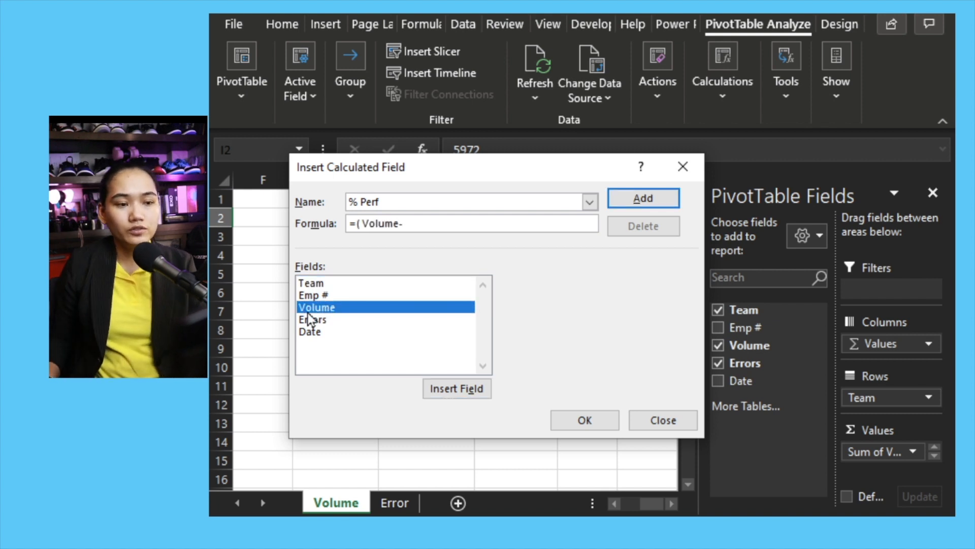
double_click(310, 319)
text())
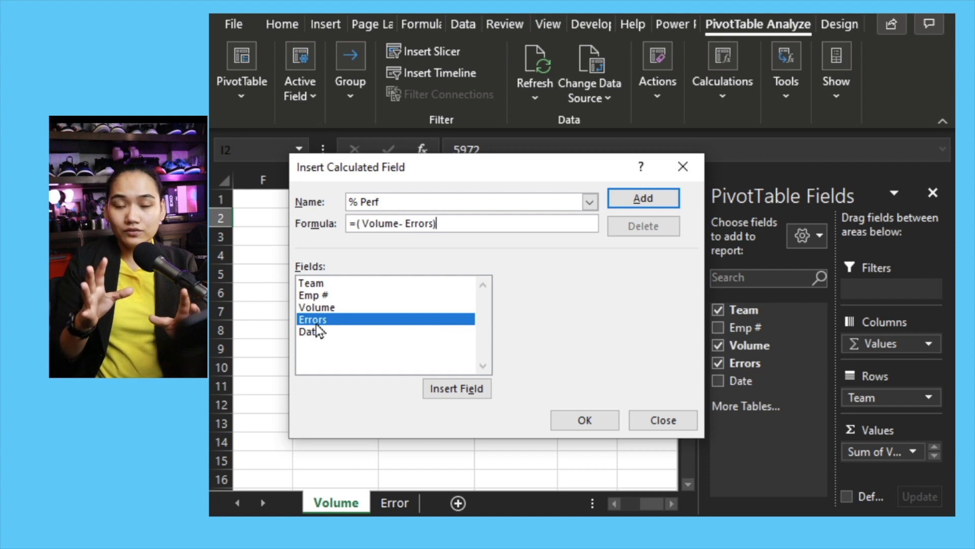
text(/)
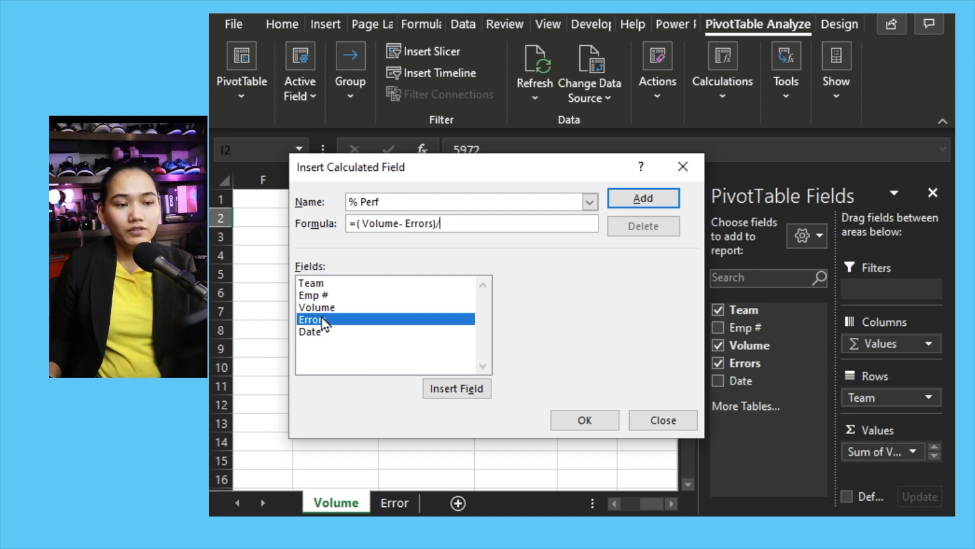
double_click(322, 308)
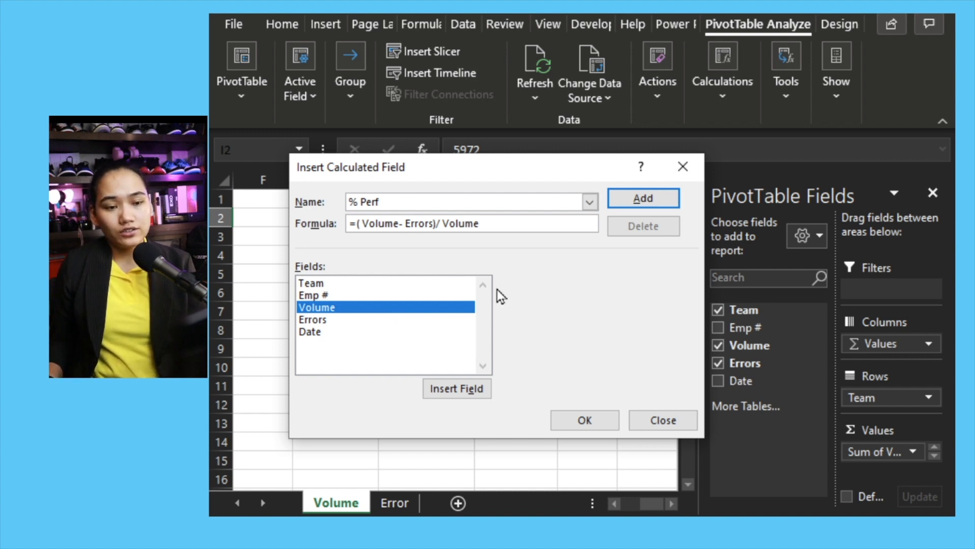
click(593, 419)
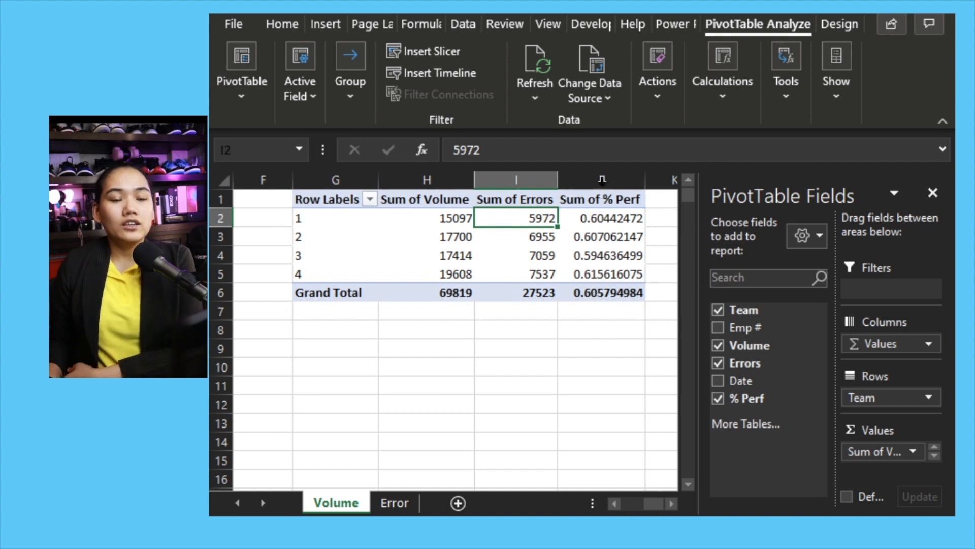
Format the Sum of % Perf value field with the Percentage number format
drag(601, 218, 602, 274)
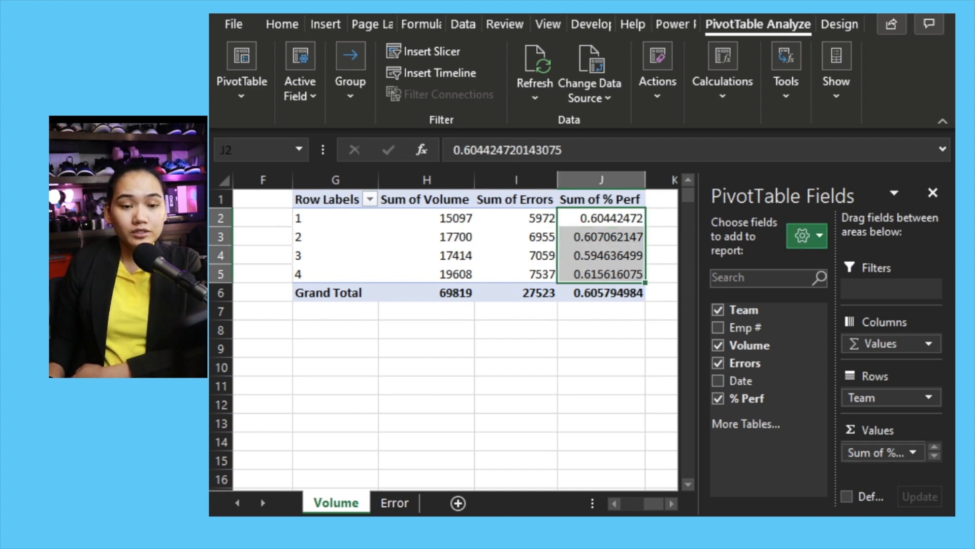
click(882, 452)
click(873, 435)
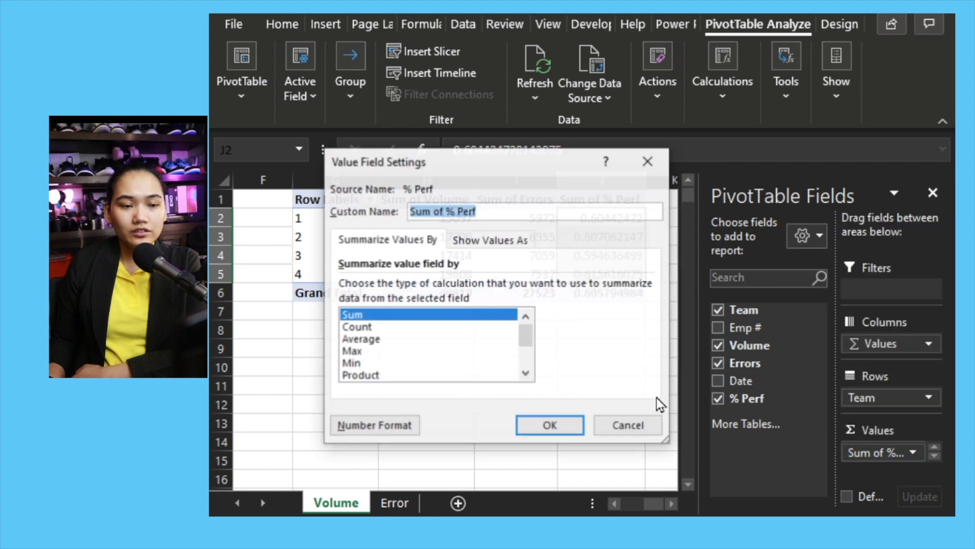
click(374, 426)
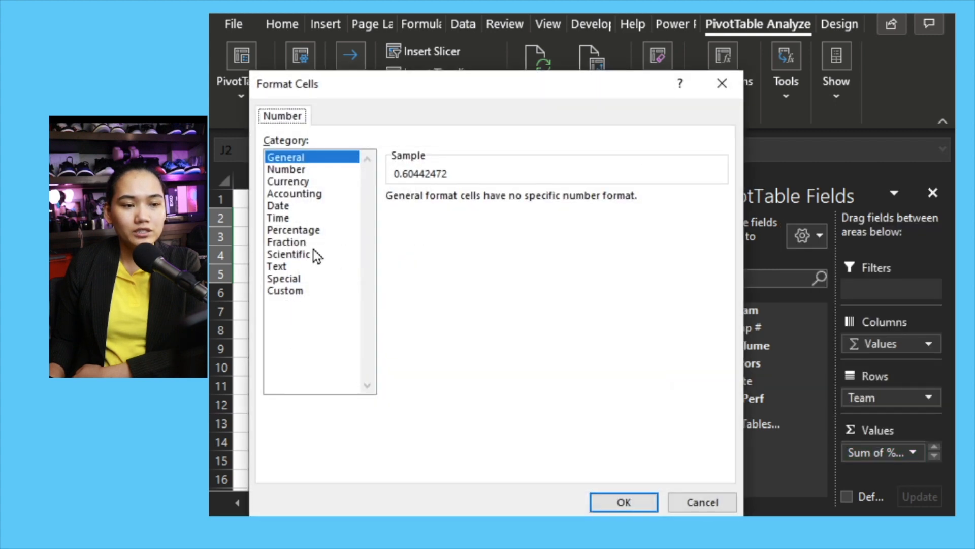
click(321, 231)
click(617, 503)
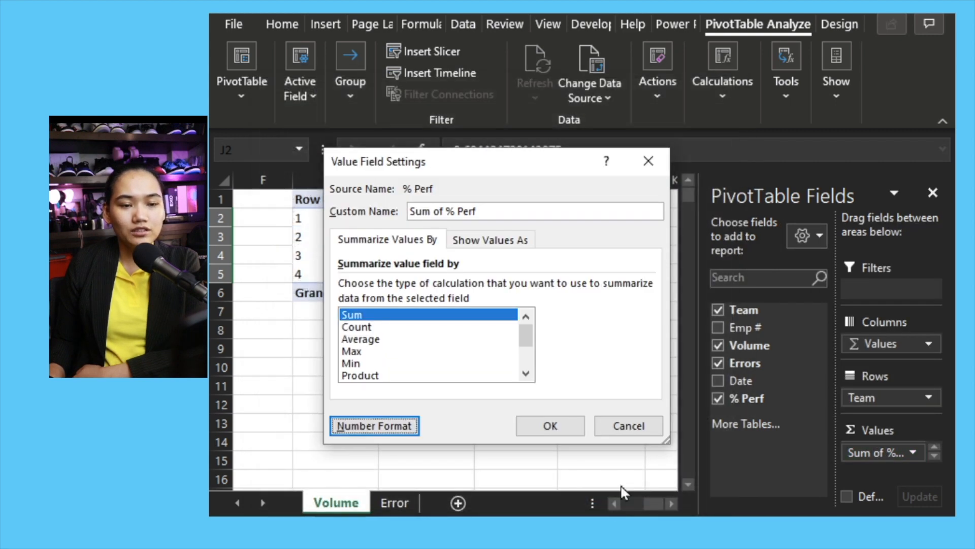
click(568, 425)
click(604, 347)
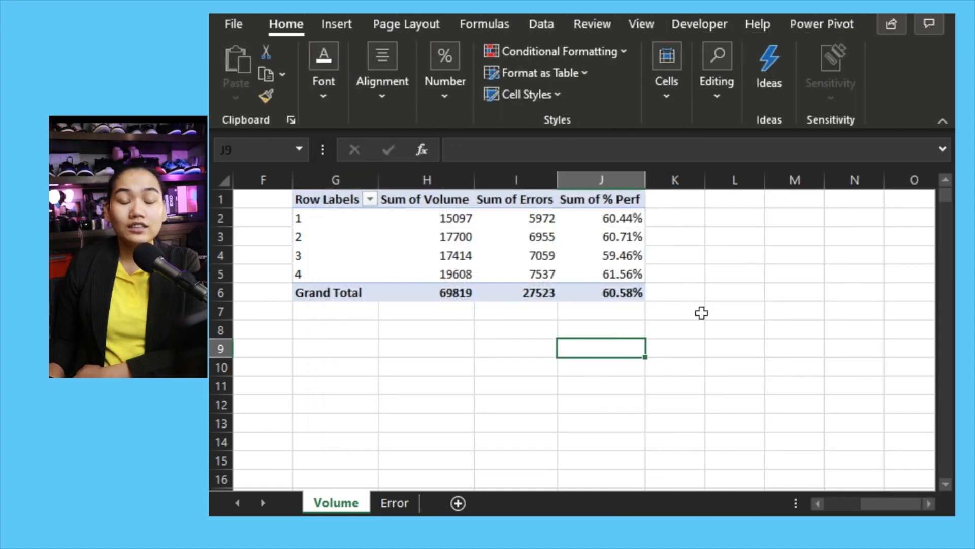
click(626, 218)
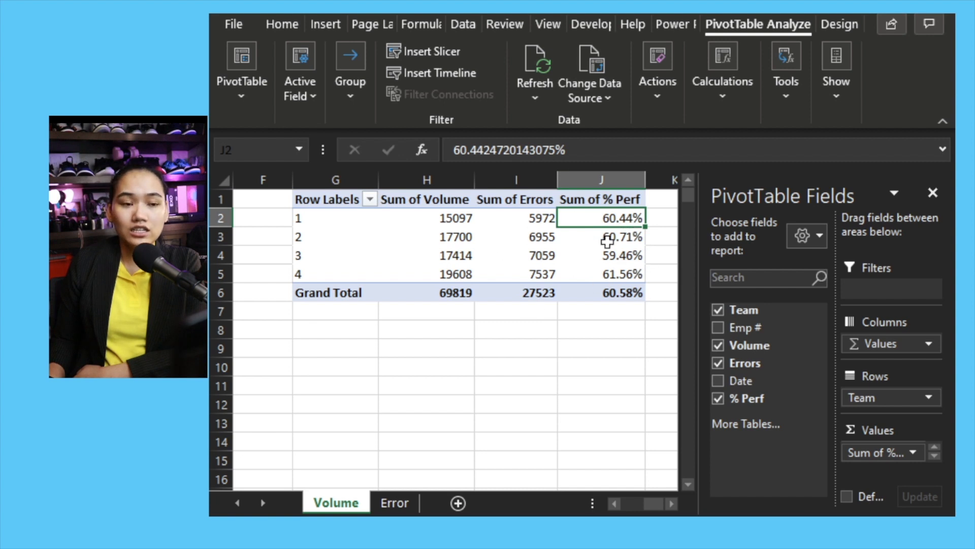
mouse_move(654, 503)
mouse_down()
mouse_move(616, 503)
mouse_move(653, 503)
mouse_up()
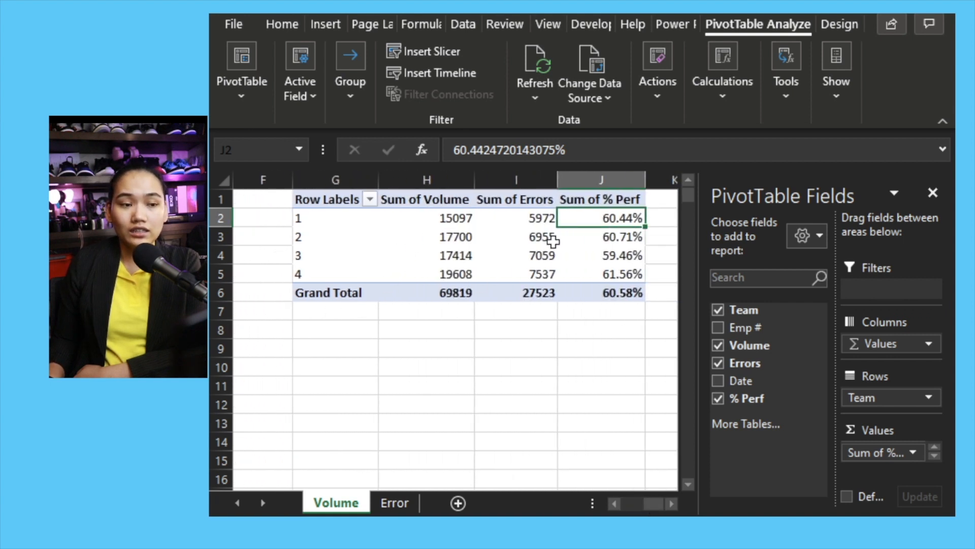
mouse_move(551, 240)
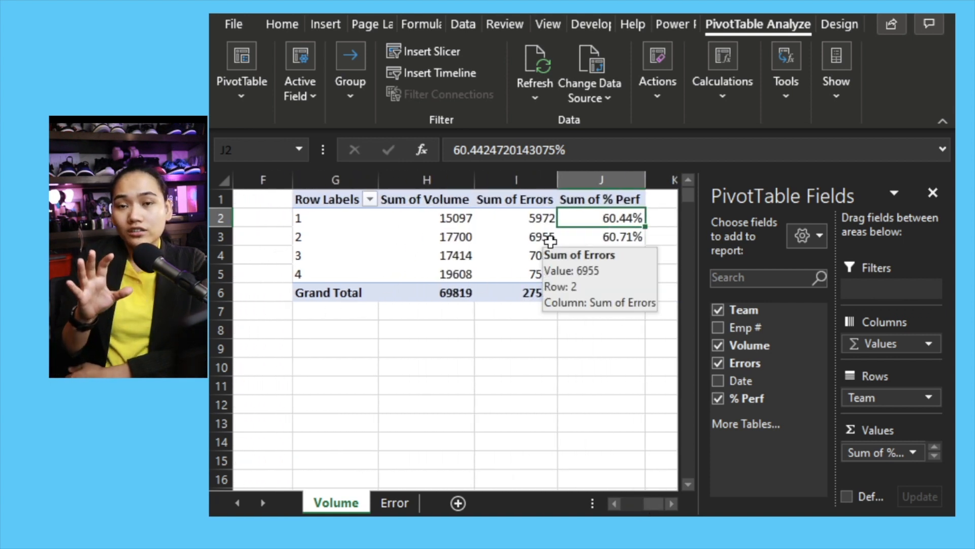